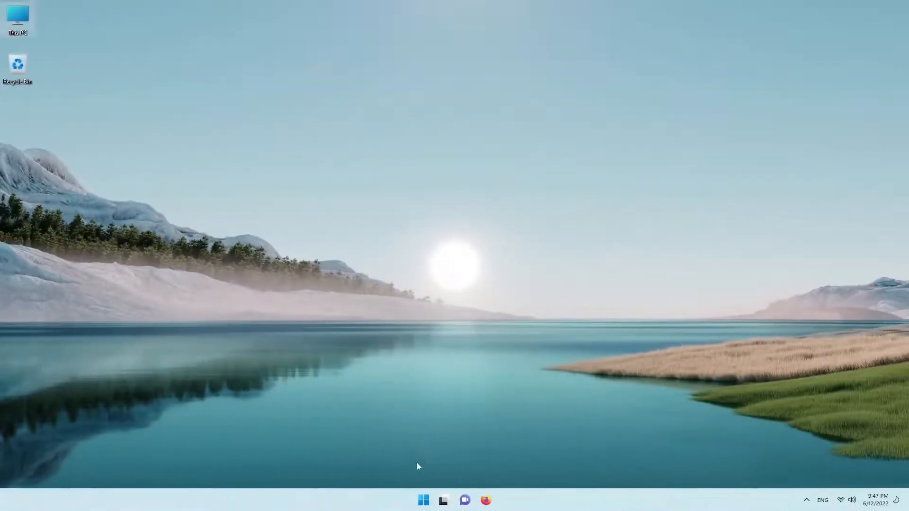
Launch Task Manager from the Win+X system tools menu and maximize it.
right_click(423, 500)
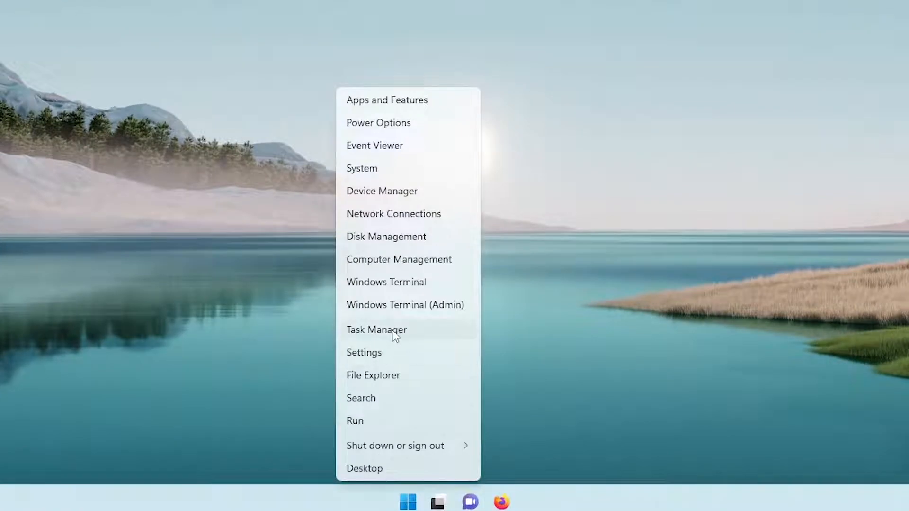
click(377, 329)
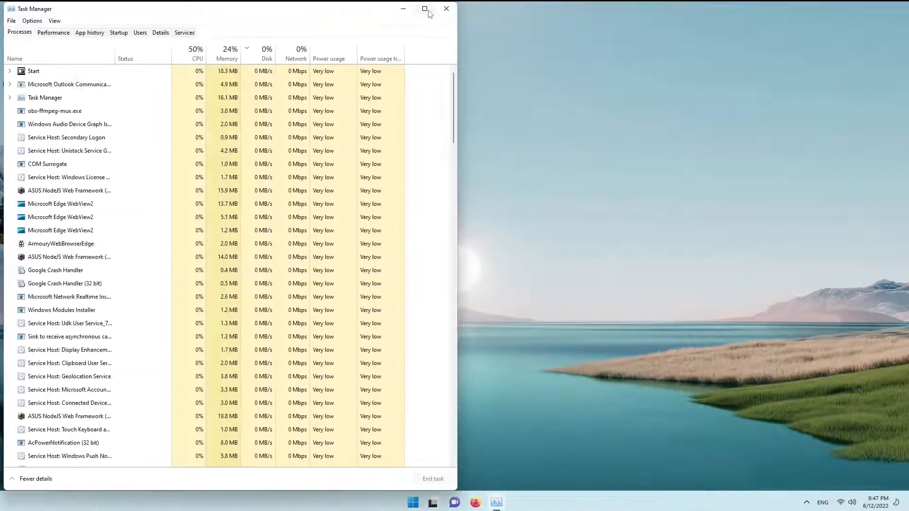
click(426, 9)
Restart the Windows Explorer process, then restore Task Manager to a normal-sized window.
click(98, 344)
scroll(97, 355, down, 3)
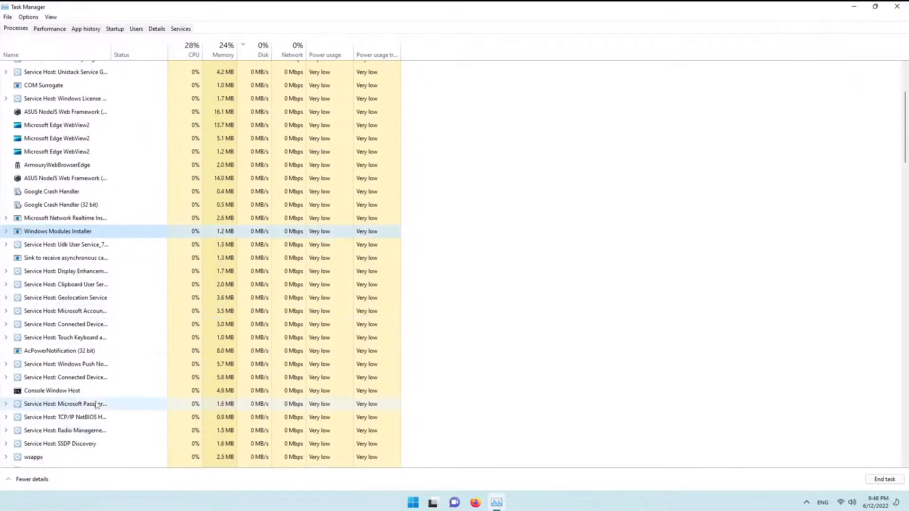
scroll(98, 404, down, 3)
scroll(98, 285, up, 6)
click(47, 133)
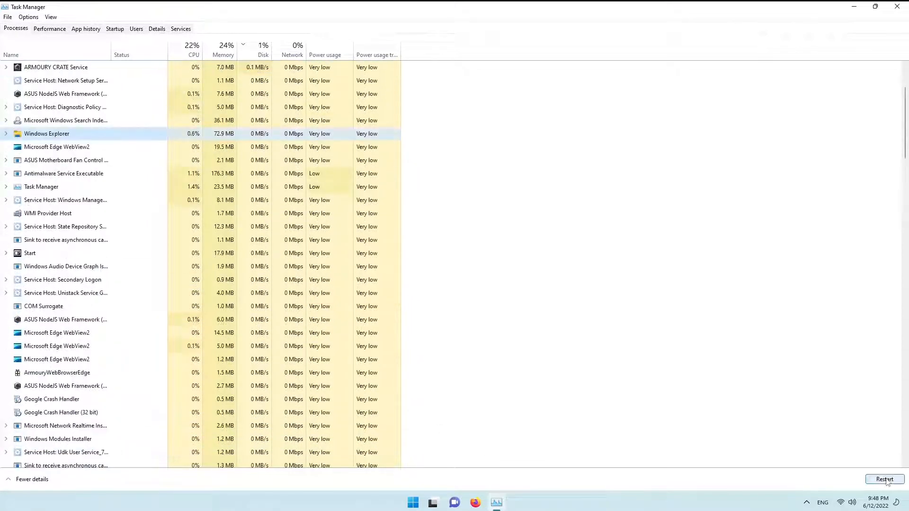
click(886, 478)
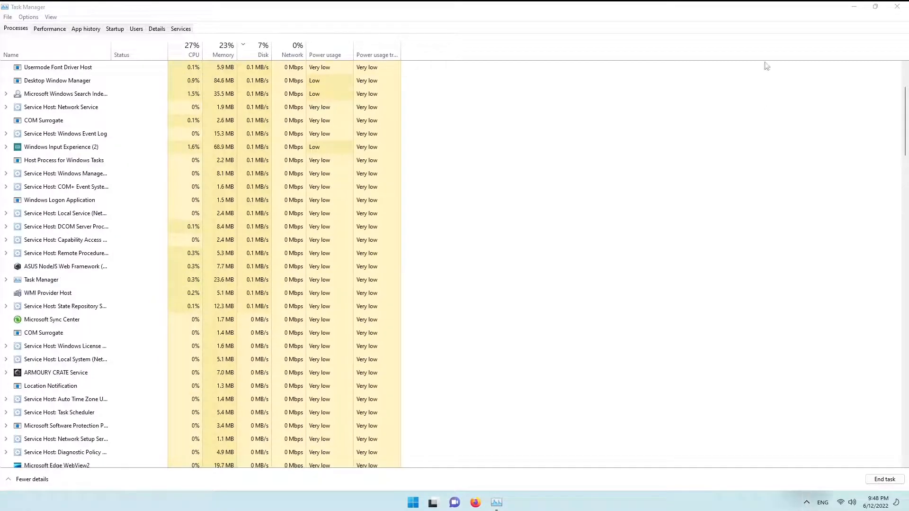
drag(718, 7, 592, 4)
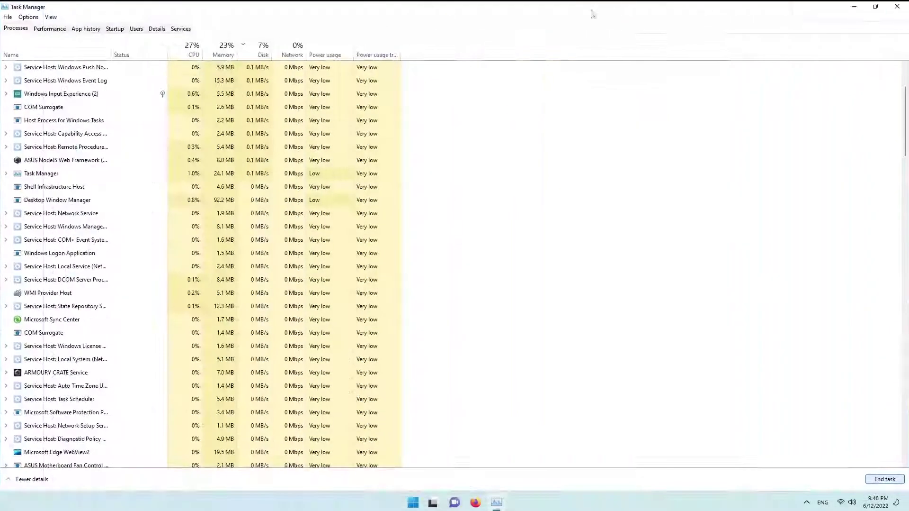
double_click(592, 12)
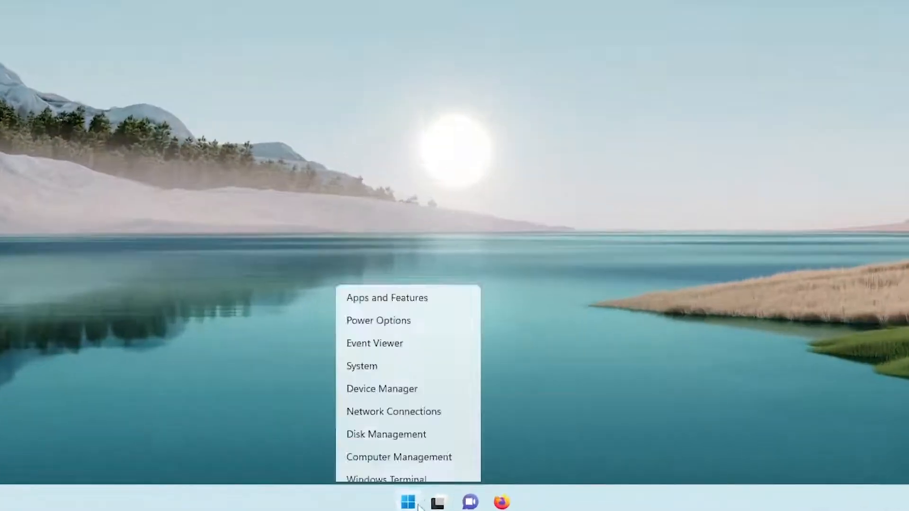
Reopen Task Manager on the Details list sorted alphabetically by name.
click(448, 325)
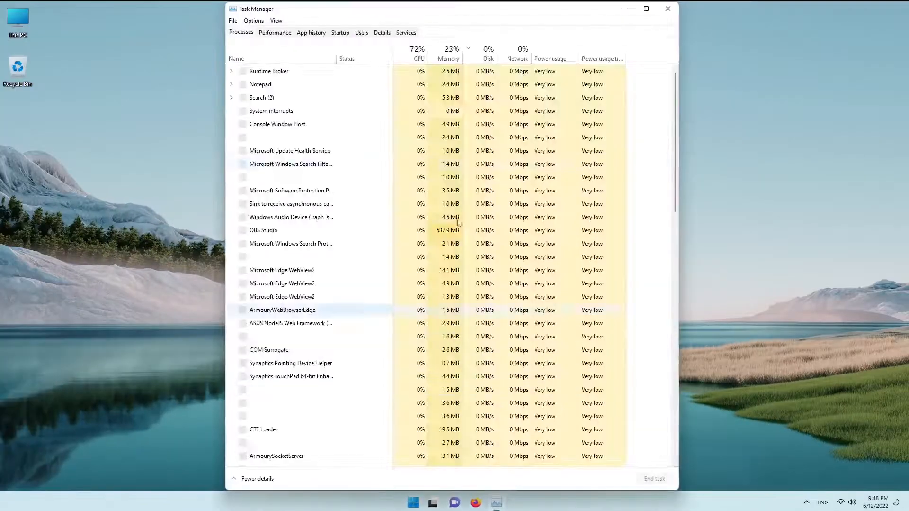
click(274, 33)
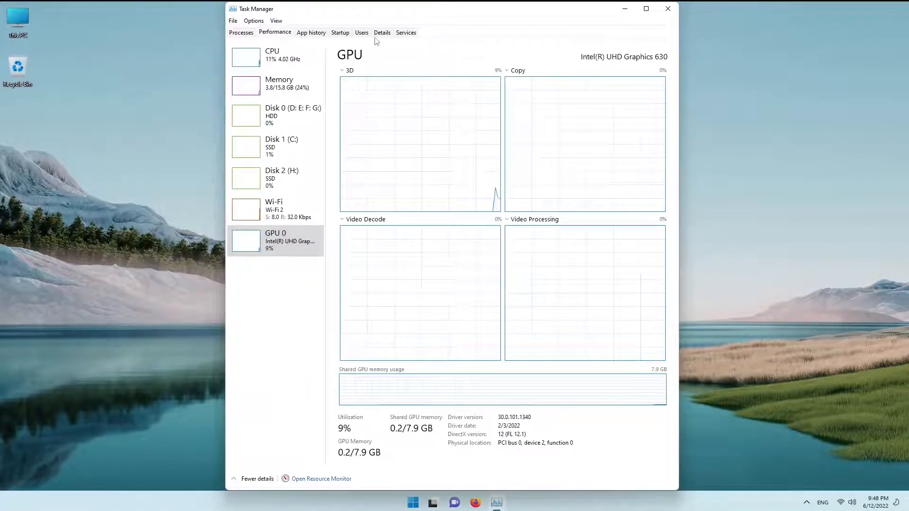
click(312, 33)
click(381, 33)
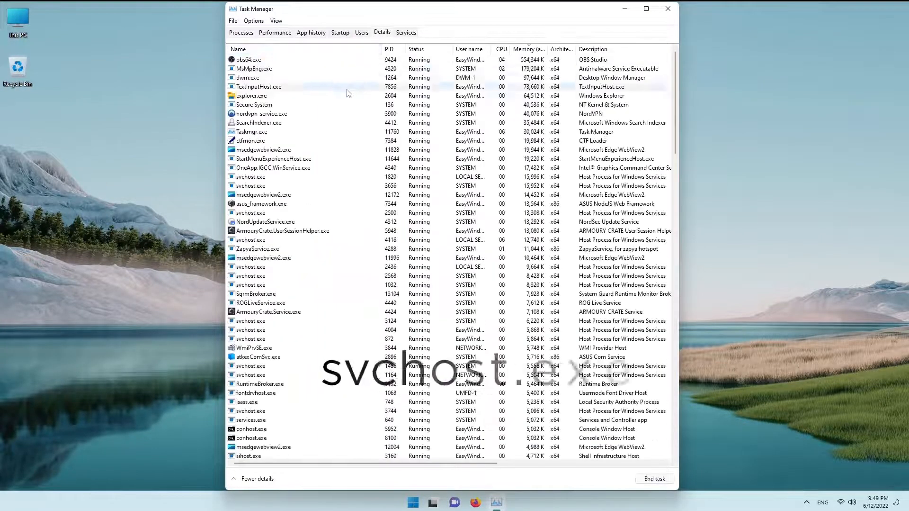
click(305, 50)
click(317, 276)
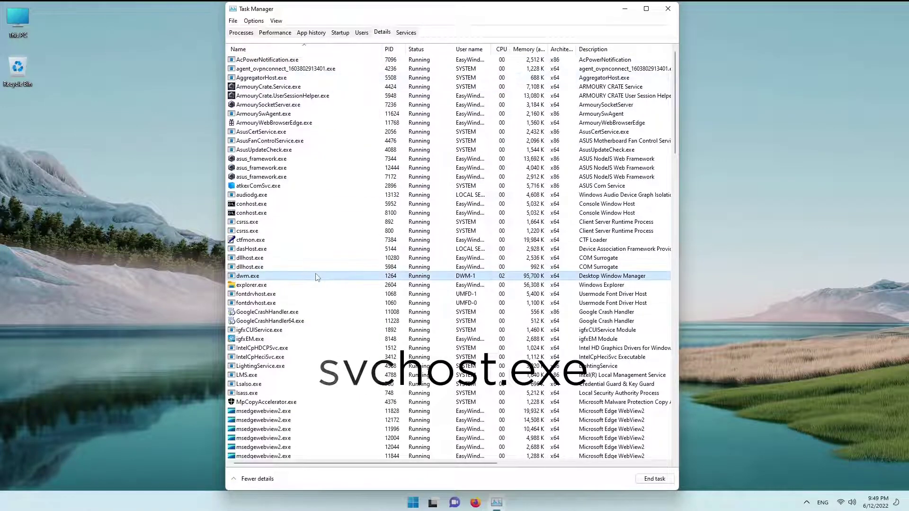
scroll(317, 276, down, 15)
Attempt to stop the Schedule service hosted by svchost.exe PID 1456; access is denied.
click(265, 231)
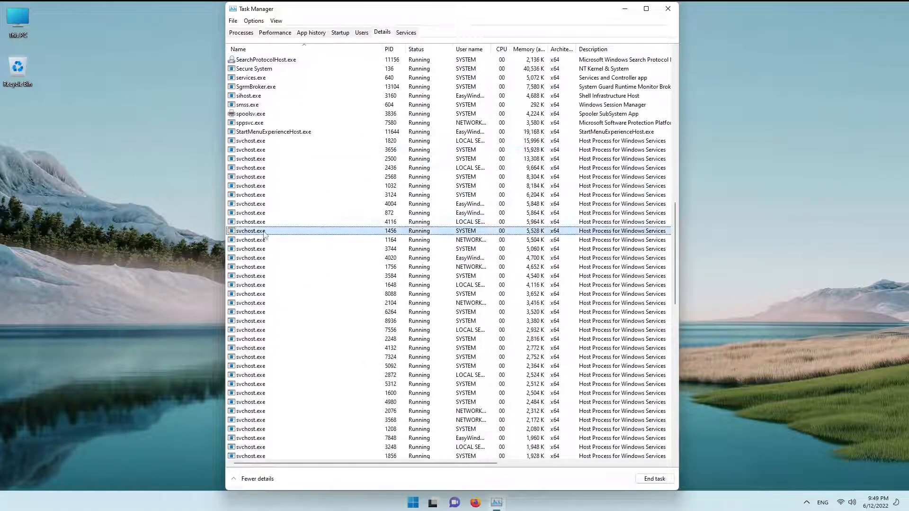
right_click(266, 235)
click(323, 366)
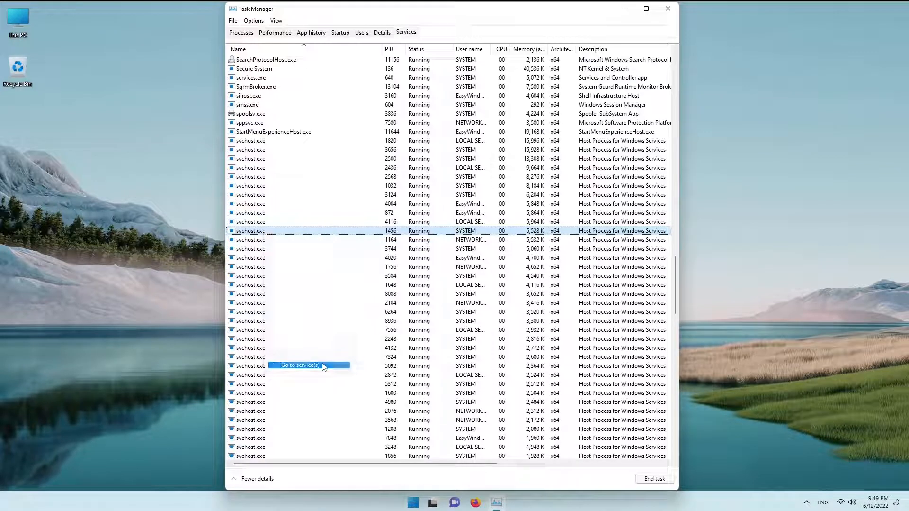
right_click(244, 456)
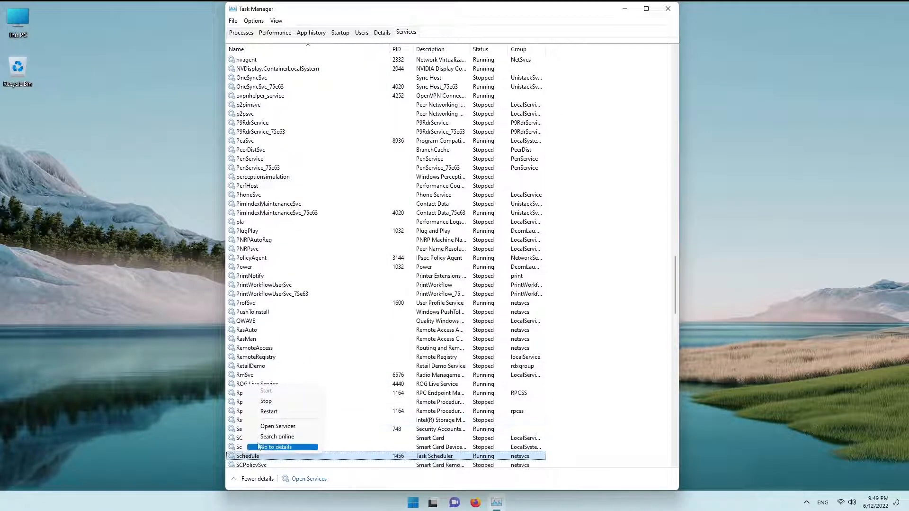
click(284, 409)
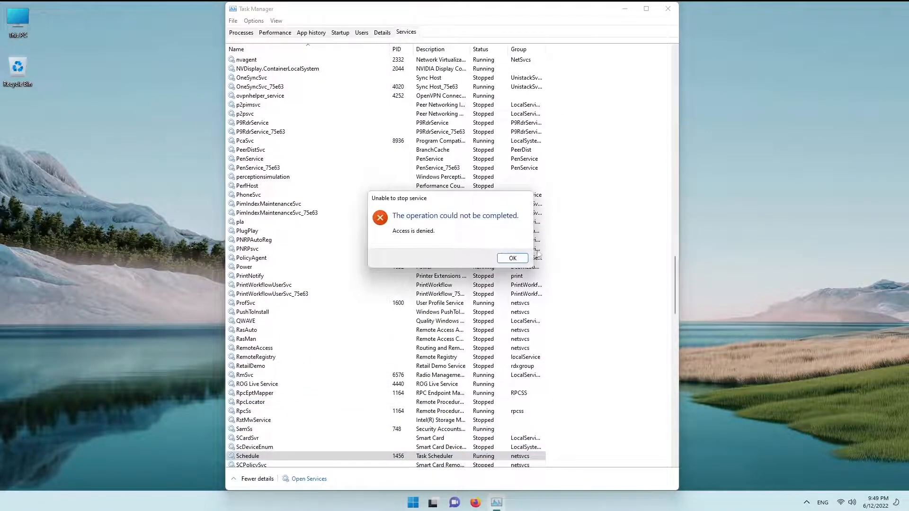
click(513, 258)
right_click(259, 459)
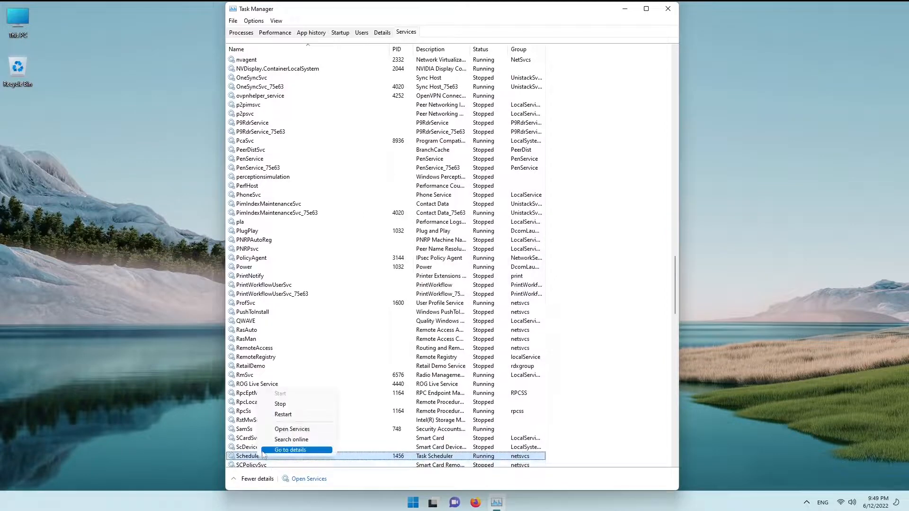
key(Escape)
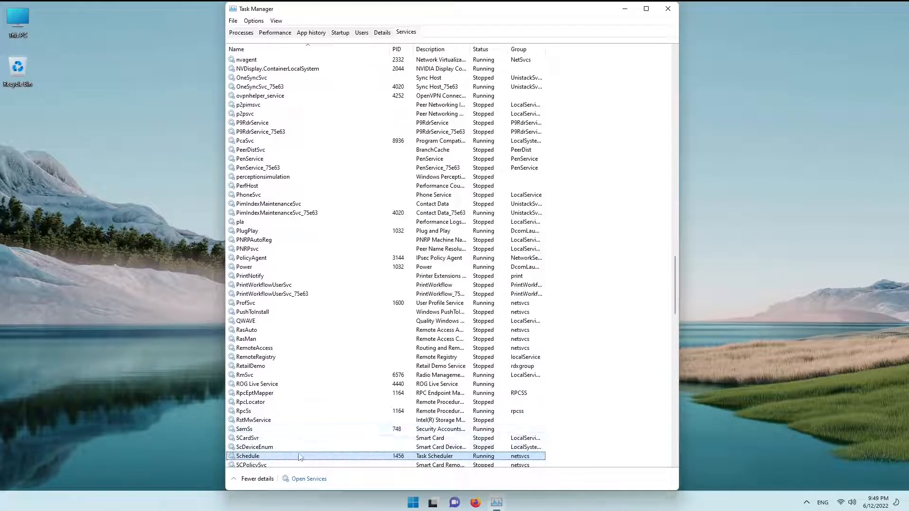
Restart and then stop the WLAN AutoConfig (WlanSvc) service hosted by svchost.exe PID 3744.
click(276, 32)
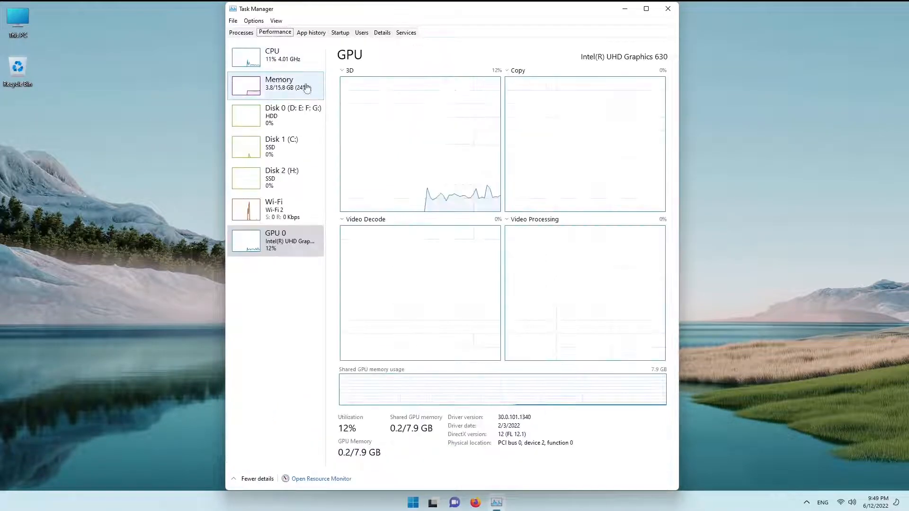
click(362, 32)
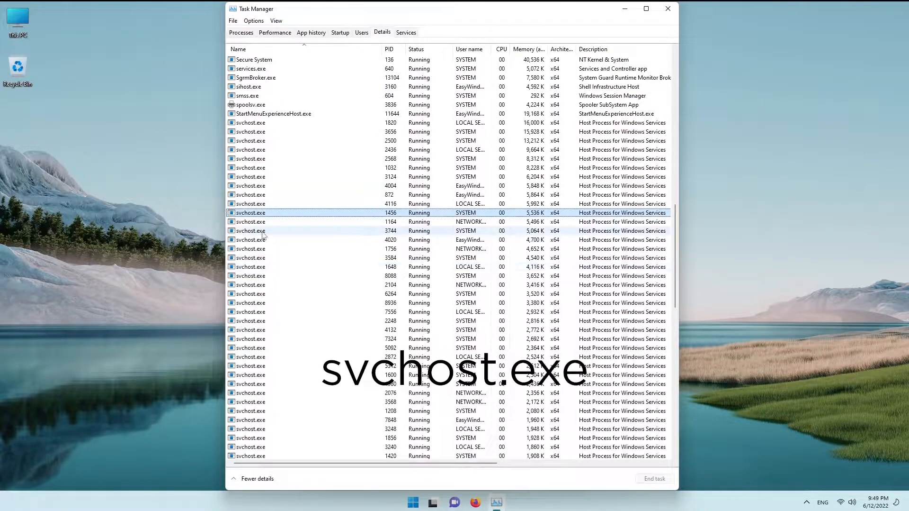
click(255, 230)
right_click(256, 230)
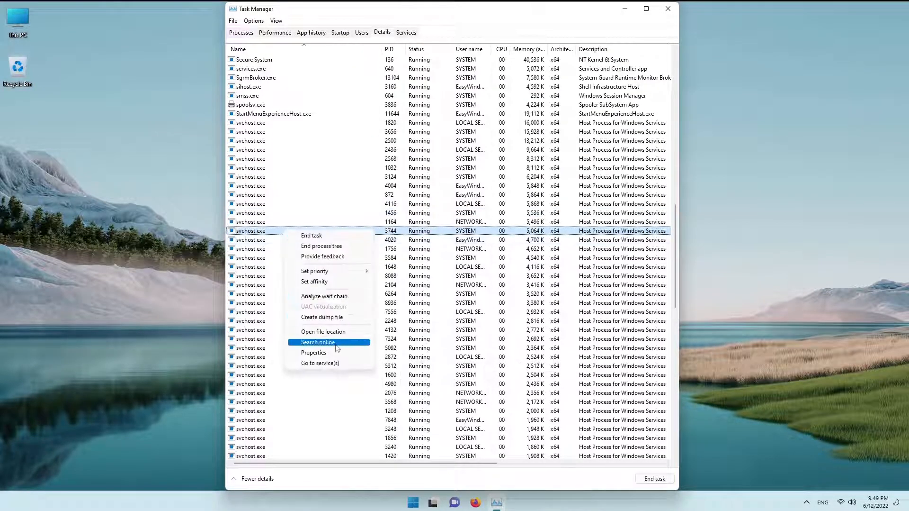
click(281, 359)
right_click(248, 455)
click(280, 410)
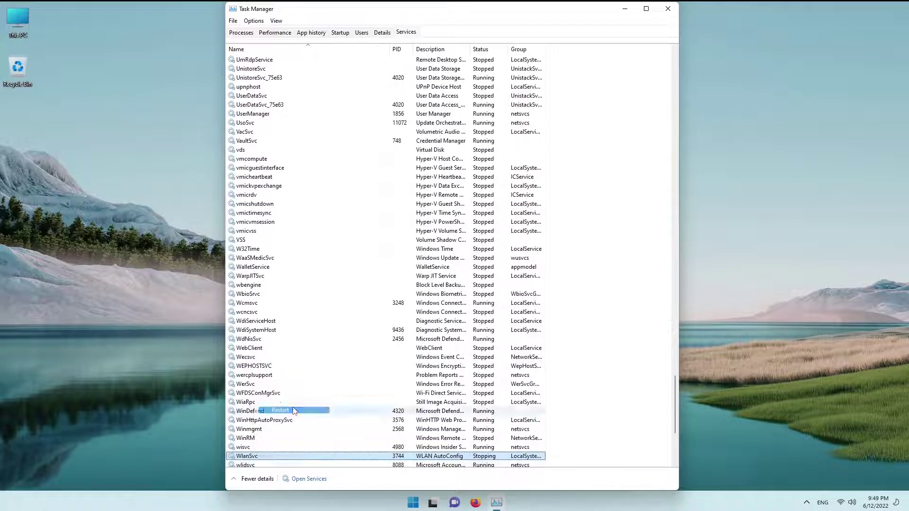
right_click(248, 455)
click(271, 400)
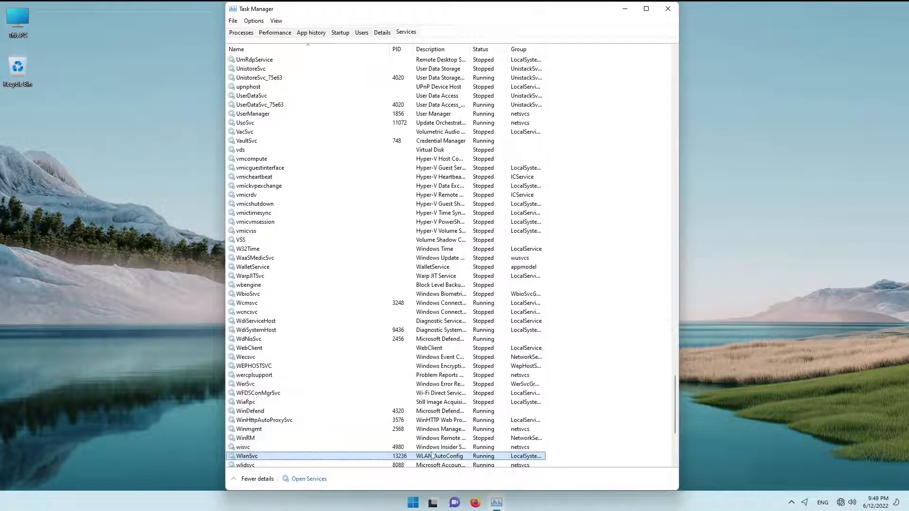
right_click(249, 456)
click(309, 412)
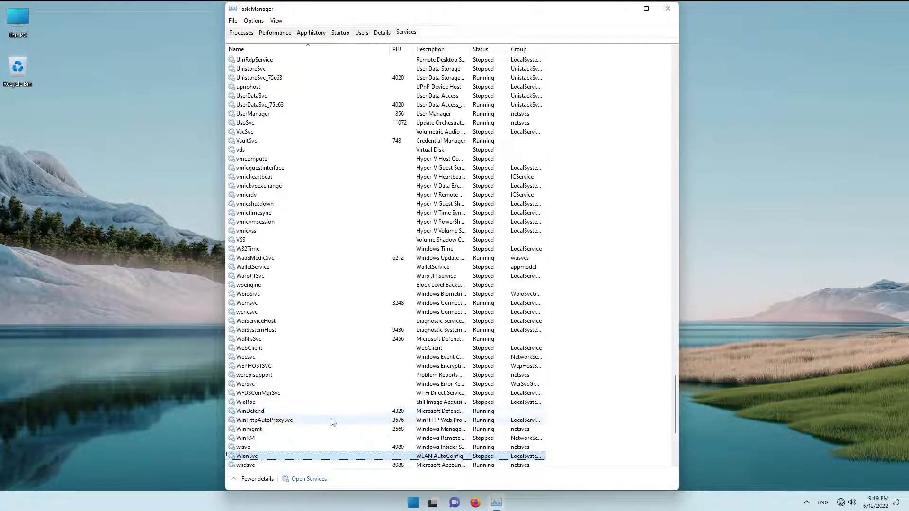
Stop the Windows Update (wuauserv) service from its hosting svchost process.
click(274, 32)
click(382, 32)
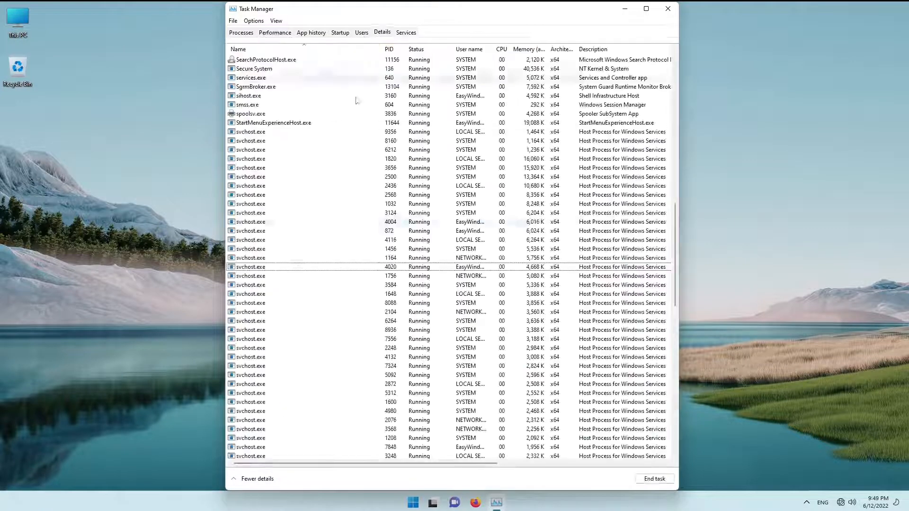
right_click(298, 285)
click(336, 417)
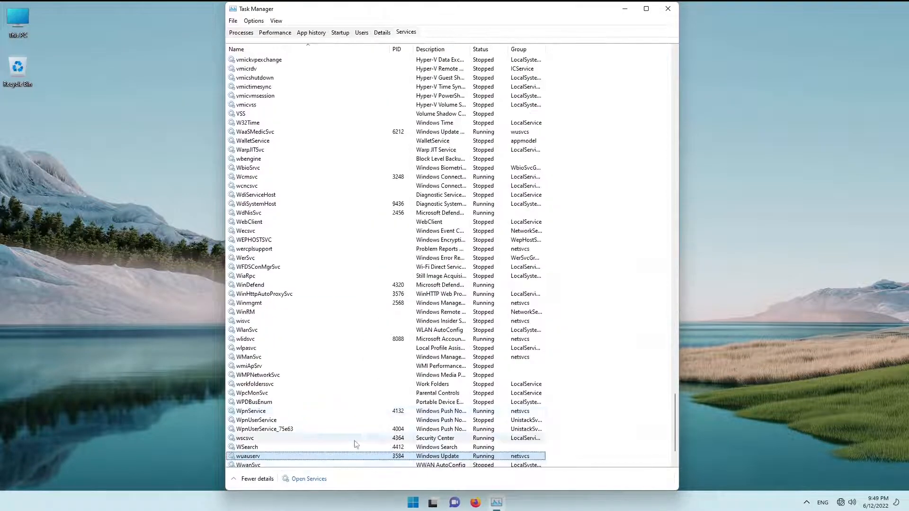
right_click(268, 456)
click(305, 406)
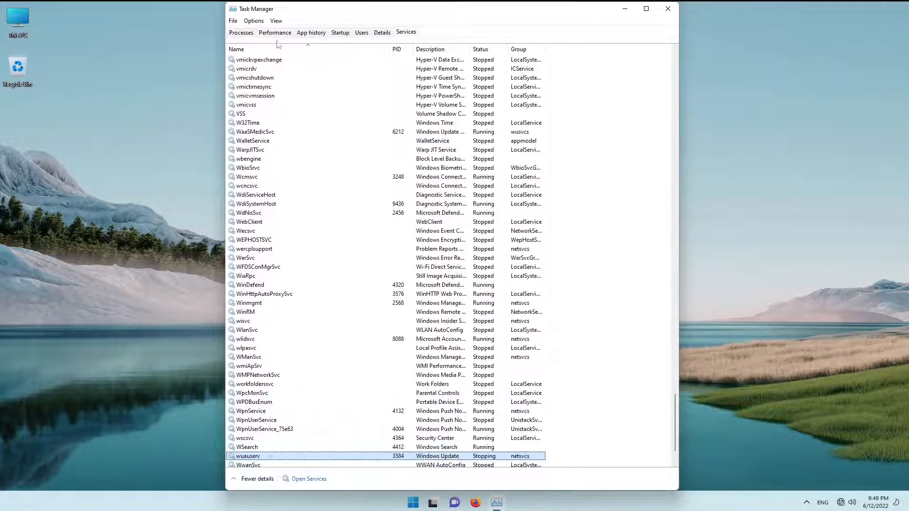
Stop the TokenBroker service from its hosting svchost process.
click(382, 32)
scroll(319, 284, down, 1)
right_click(299, 339)
click(328, 473)
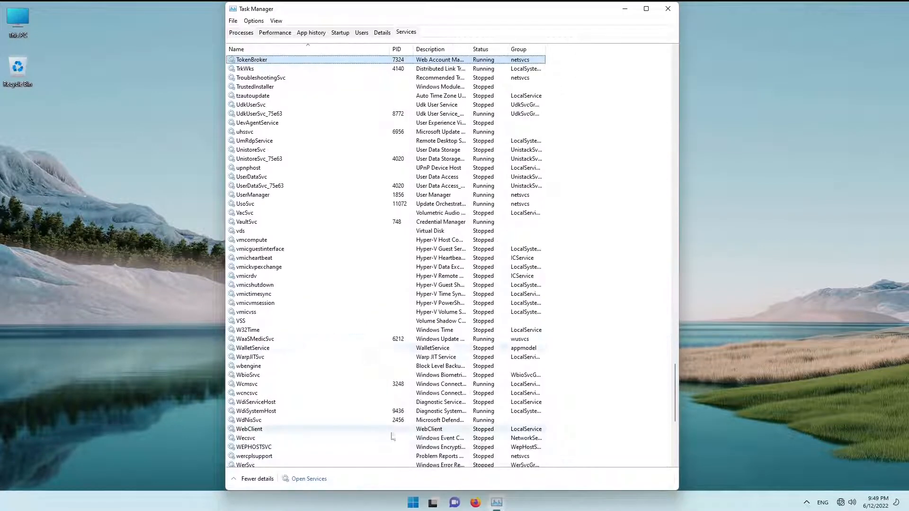
right_click(252, 59)
click(282, 91)
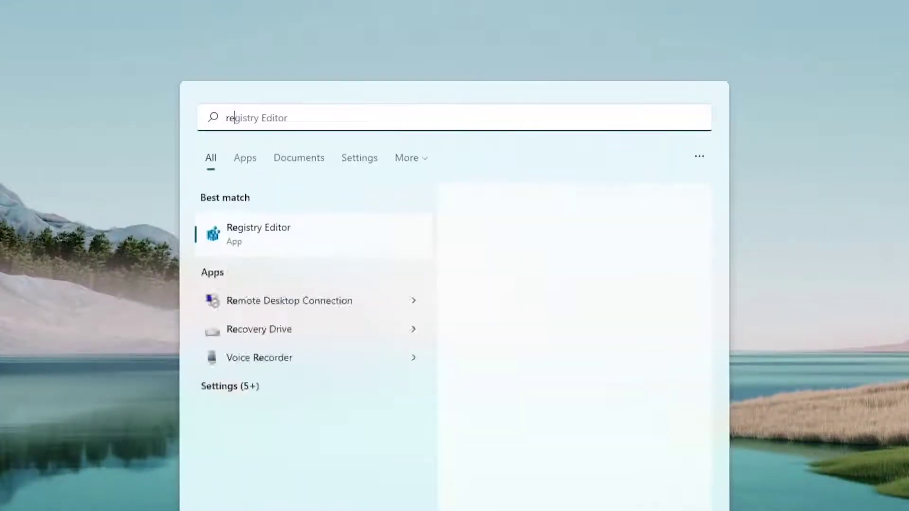
Launch Registry Editor as administrator and collapse the previously expanded SOFTWARE branches.
click(497, 356)
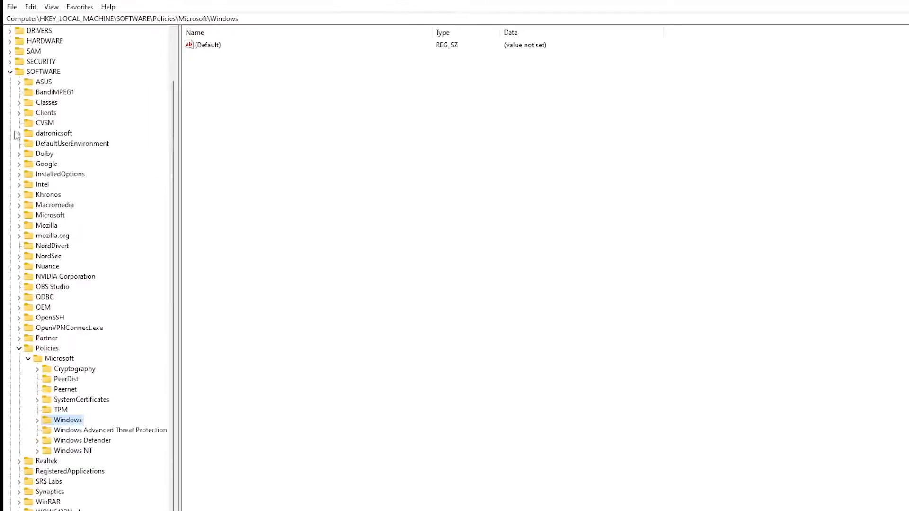
click(27, 358)
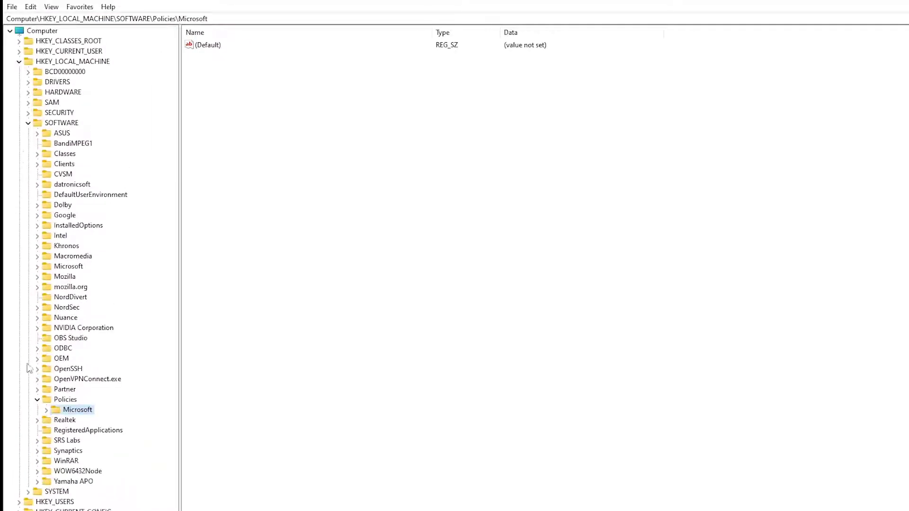
click(27, 122)
click(27, 71)
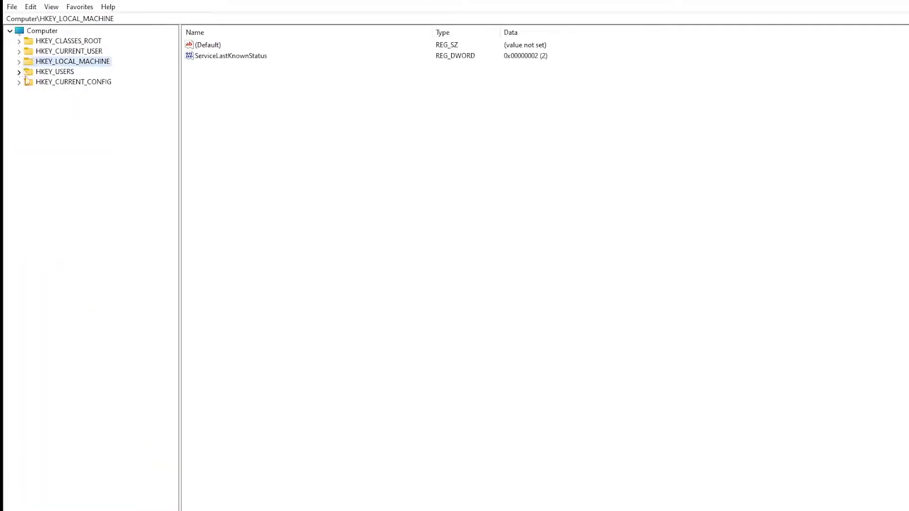
Navigate to HKEY_LOCAL_MACHINE\SYSTEM\CurrentControlSet\Control and show its values.
click(19, 61)
click(59, 112)
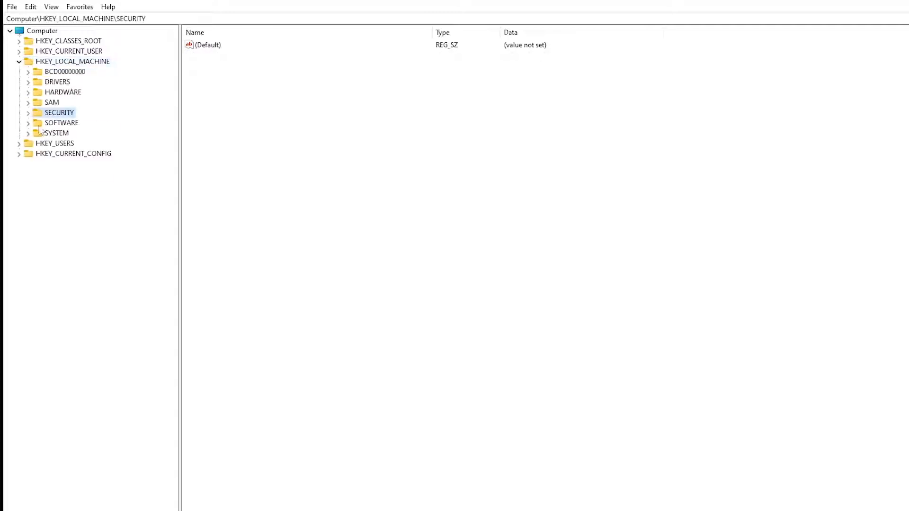
click(28, 133)
click(78, 164)
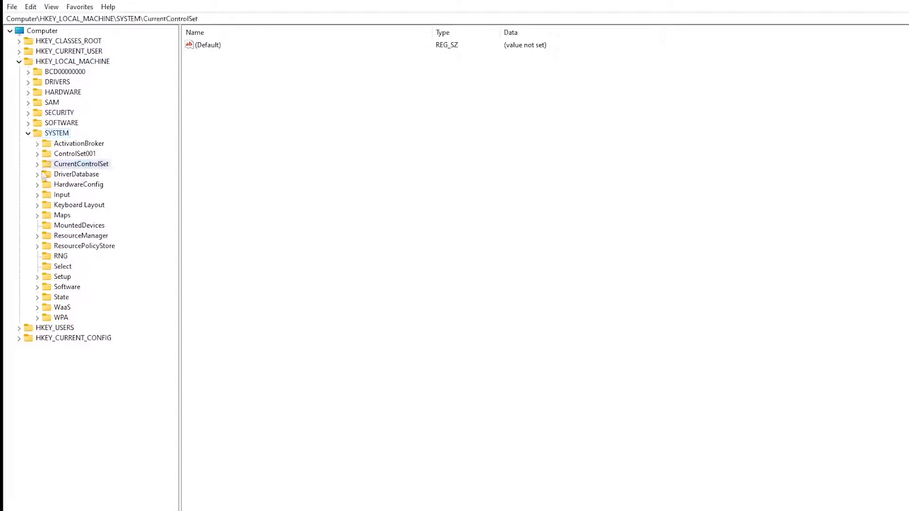
click(37, 165)
click(74, 175)
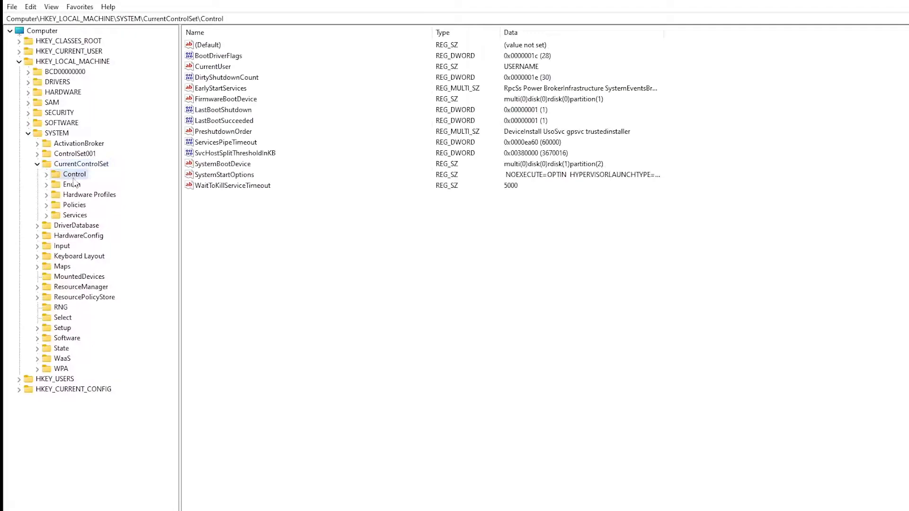
click(46, 174)
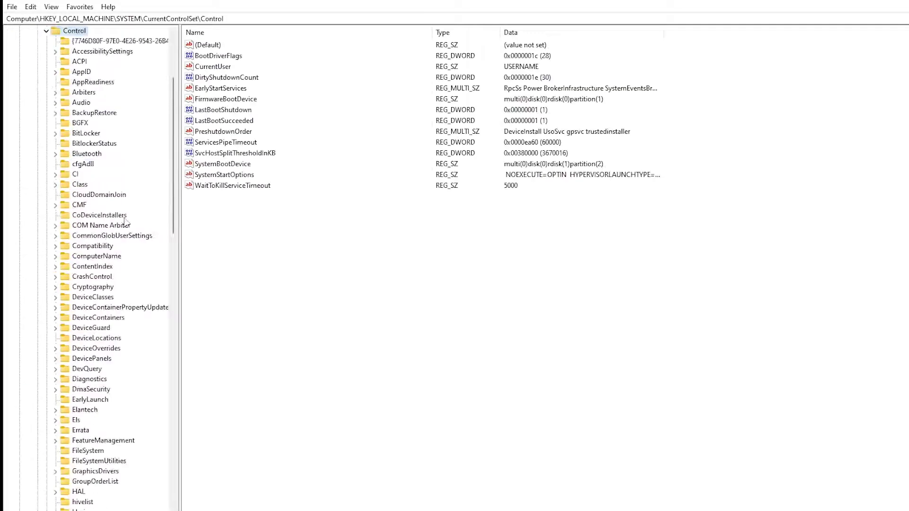
Open the Edit DWORD dialog for SvcHostSplitThresholdInKB (380000), then bring up This PC's menu on the desktop.
click(273, 155)
double_click(234, 152)
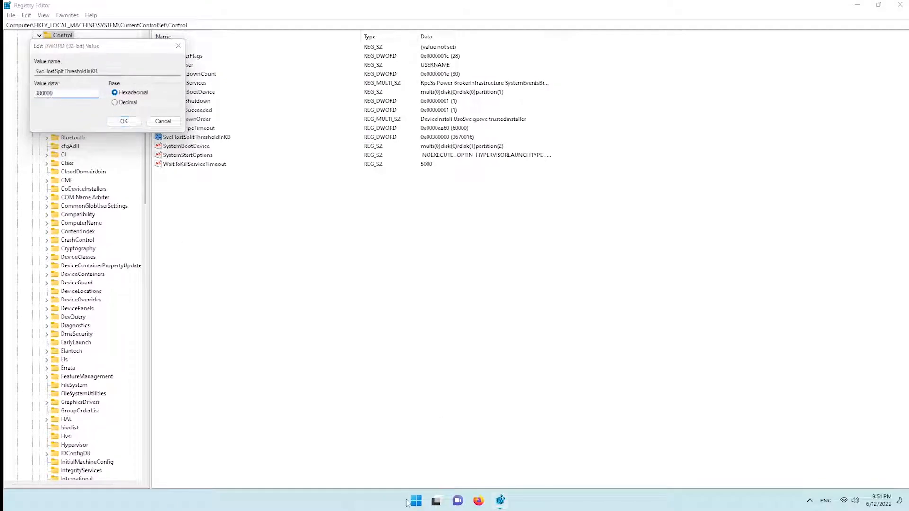
click(416, 500)
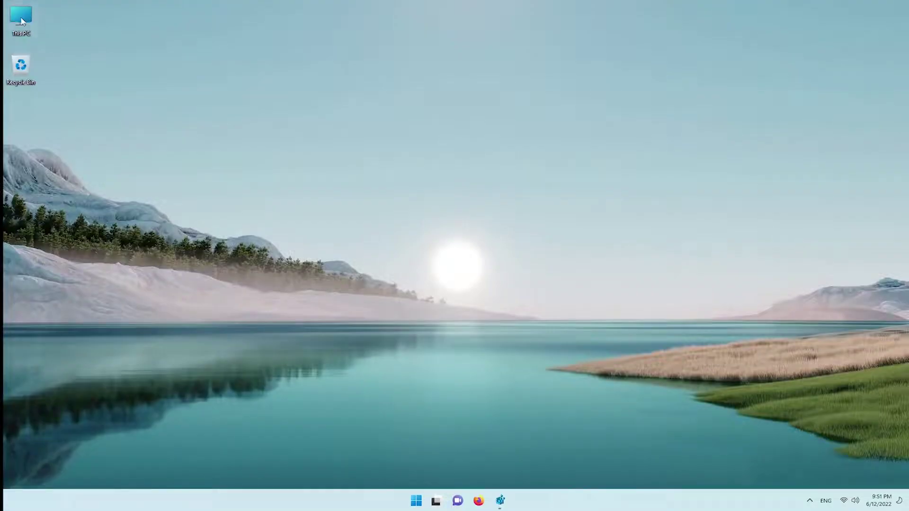
right_click(21, 18)
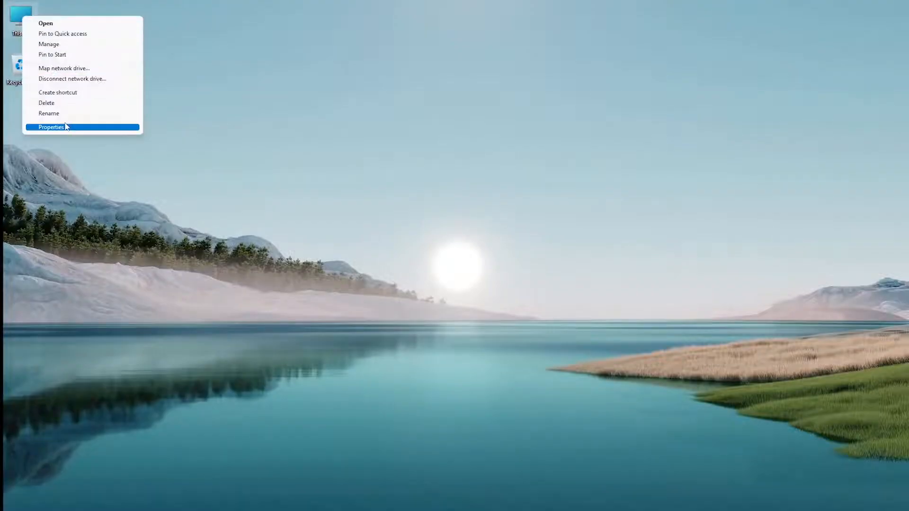
Show This PC's properties in Settings About (16.0 GB RAM) in a smaller window.
click(67, 127)
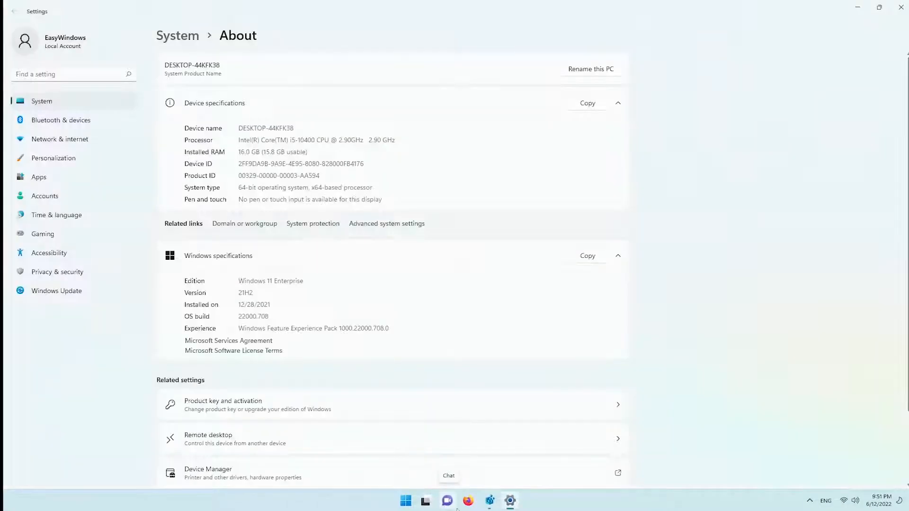
drag(470, 4, 695, 65)
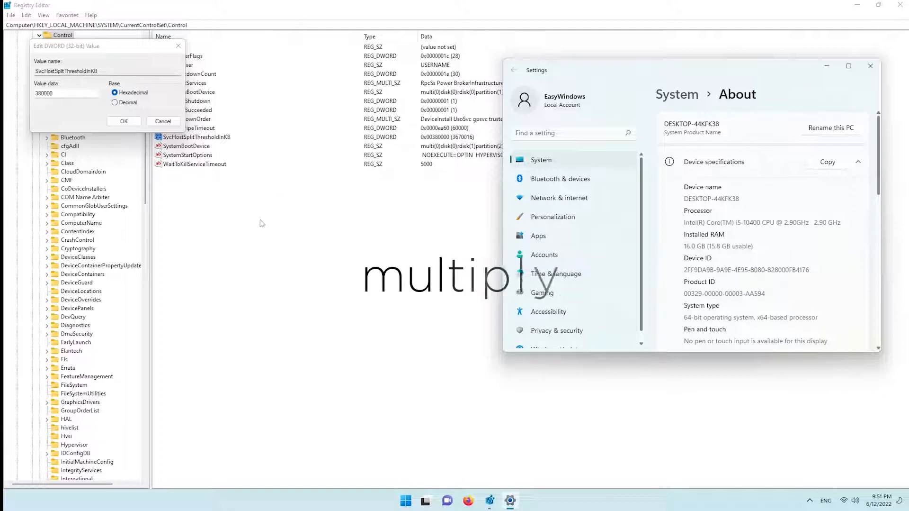
Close Settings and launch Calculator from Start search.
click(870, 65)
key(super)
text(calc)
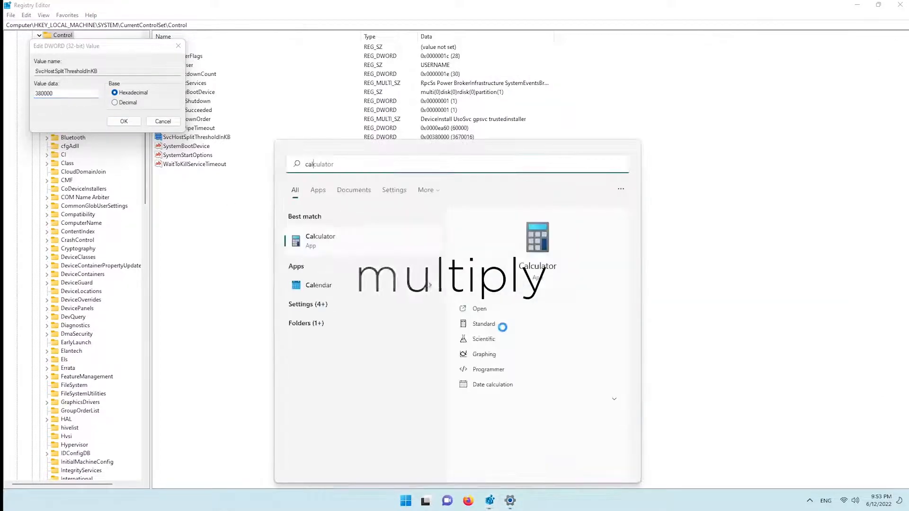
key(Return)
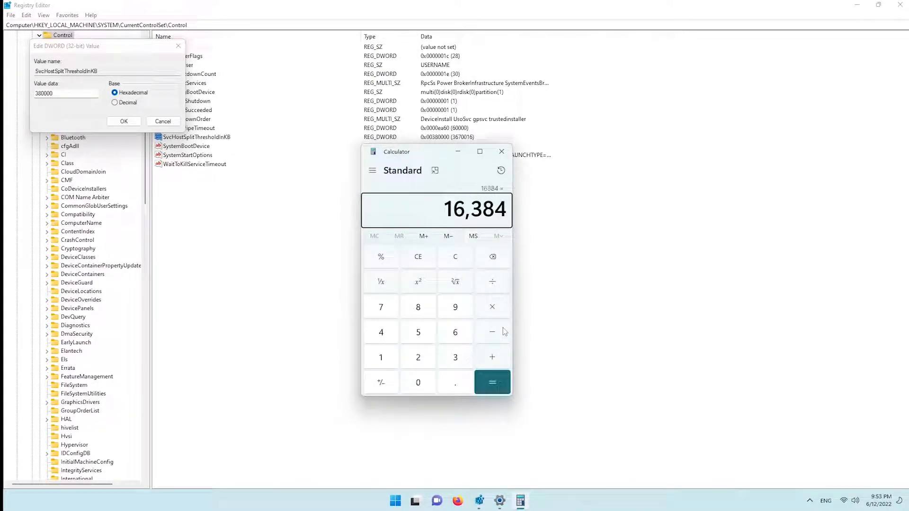
text(4)
Compute 16384 × 1024 = 16,777,216 and copy the result.
key(Return)
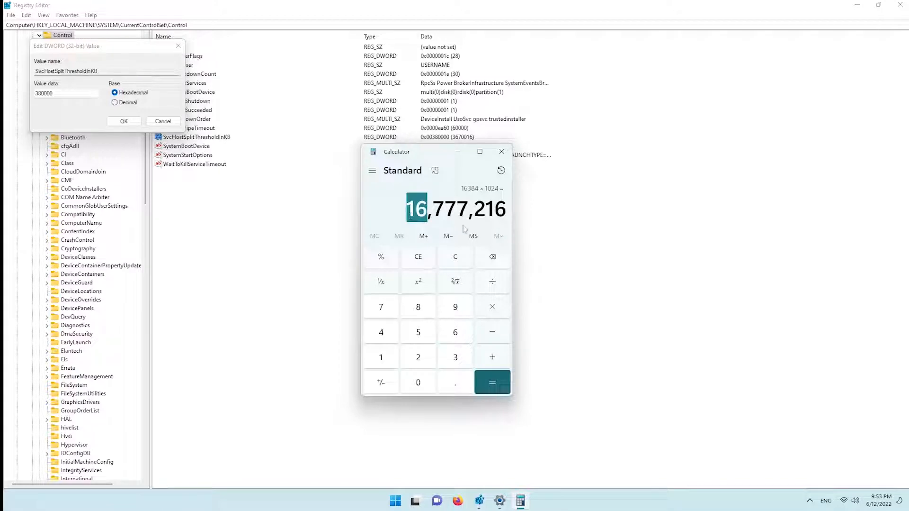
drag(510, 210, 419, 199)
right_click(426, 211)
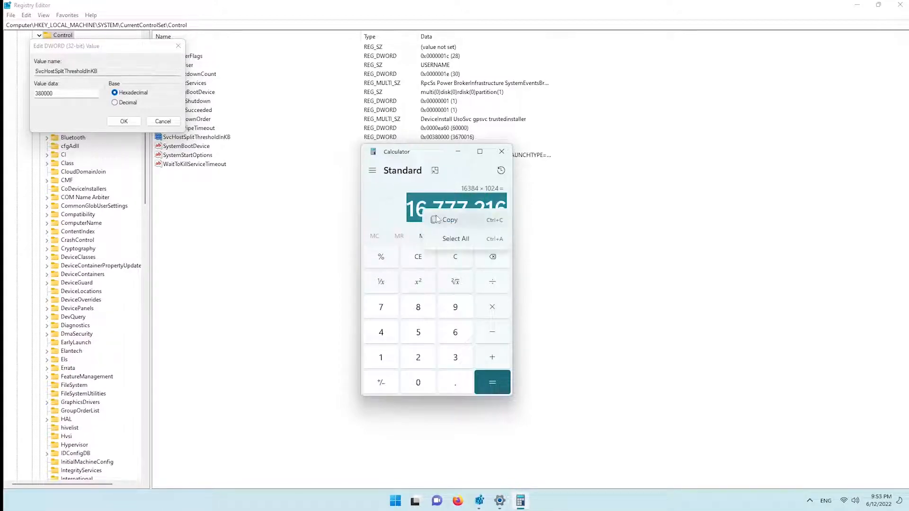
click(455, 220)
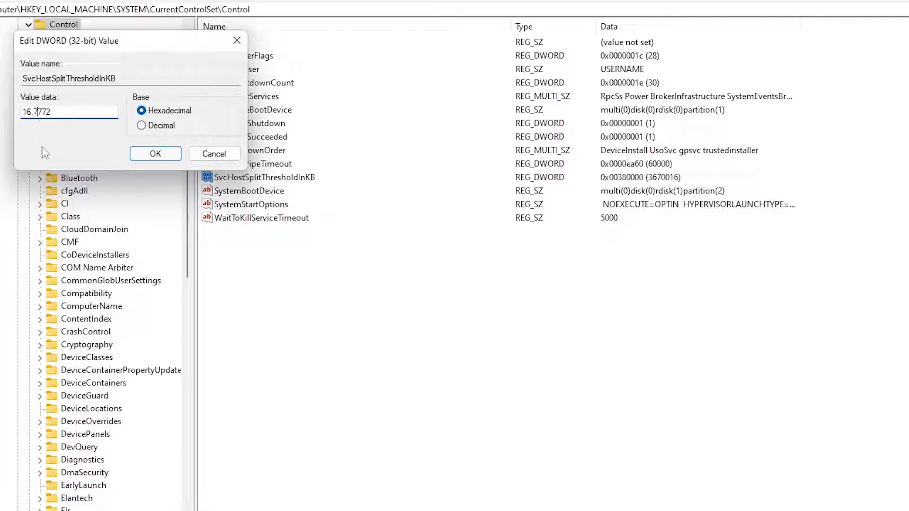
click(155, 154)
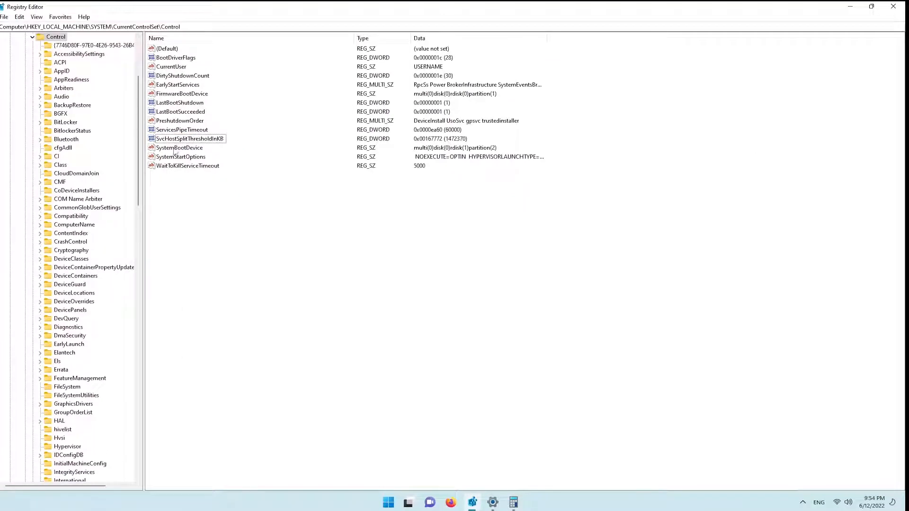
double_click(186, 139)
click(117, 123)
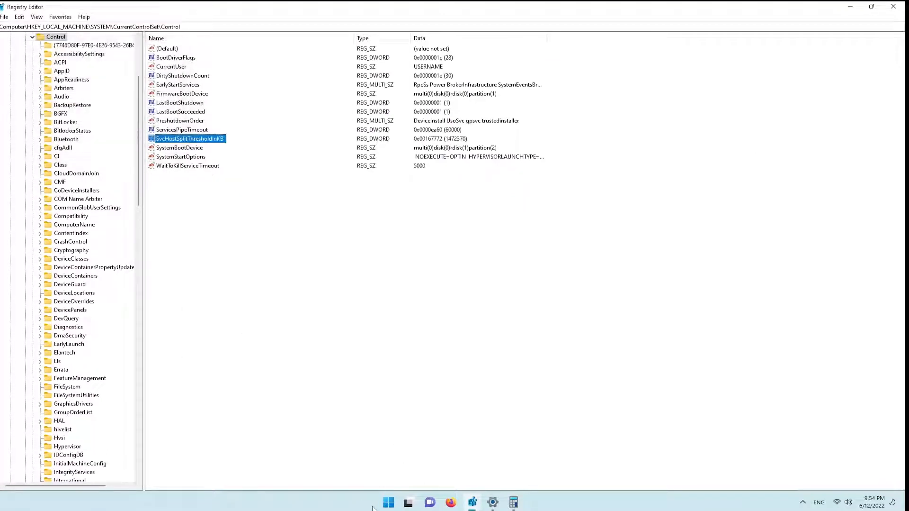
click(388, 502)
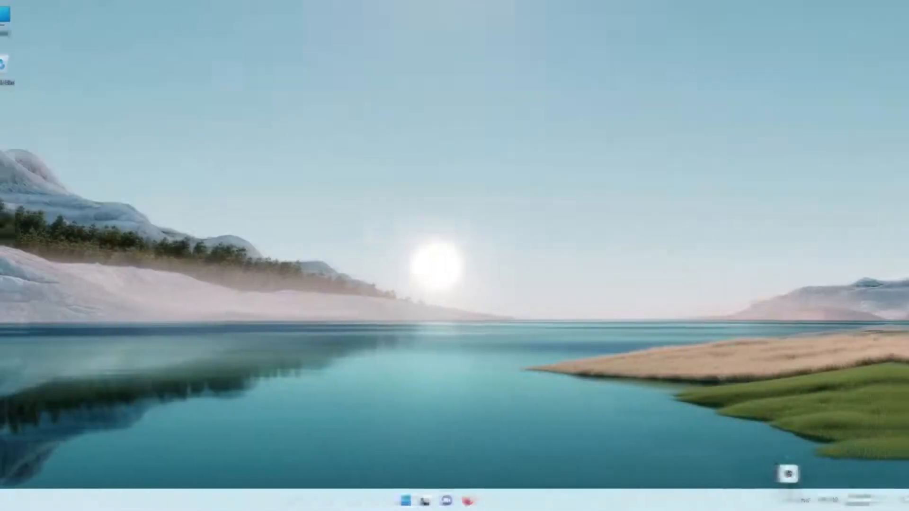
Launch Event Viewer and clear the Security log.
key(super)
text(eve)
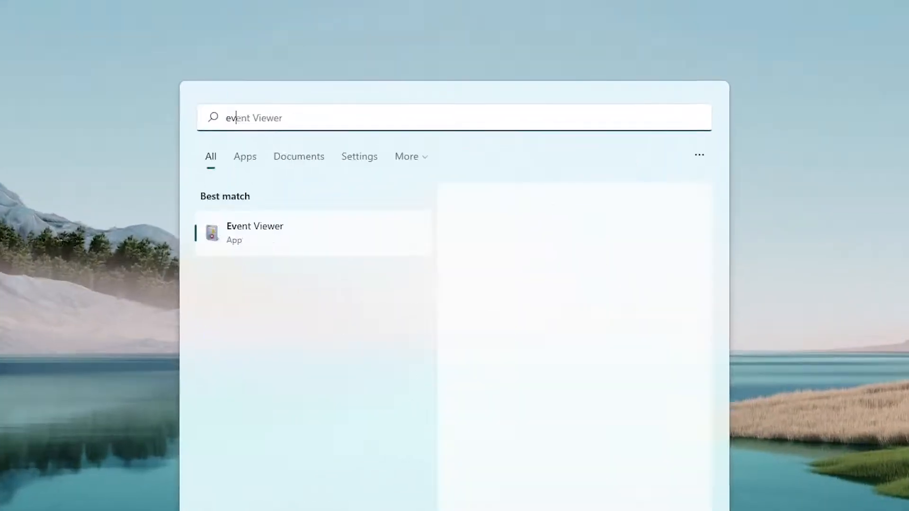
click(255, 232)
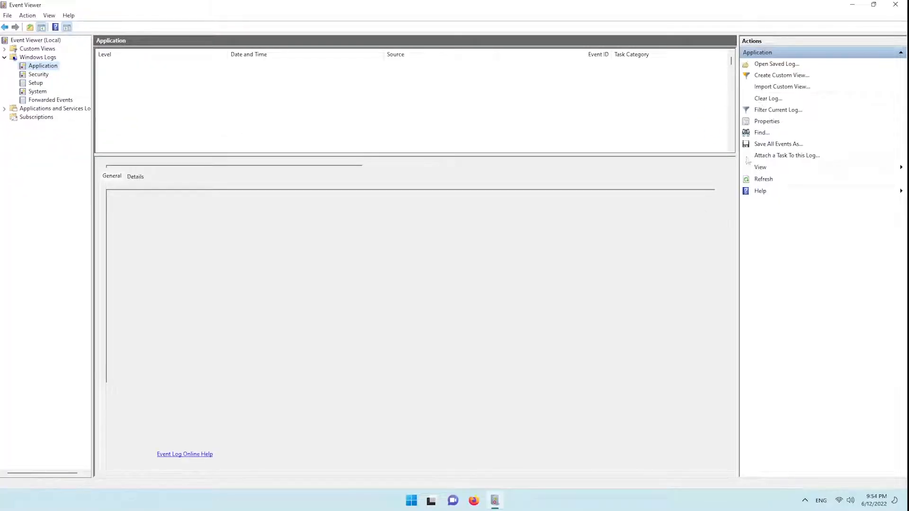
click(39, 74)
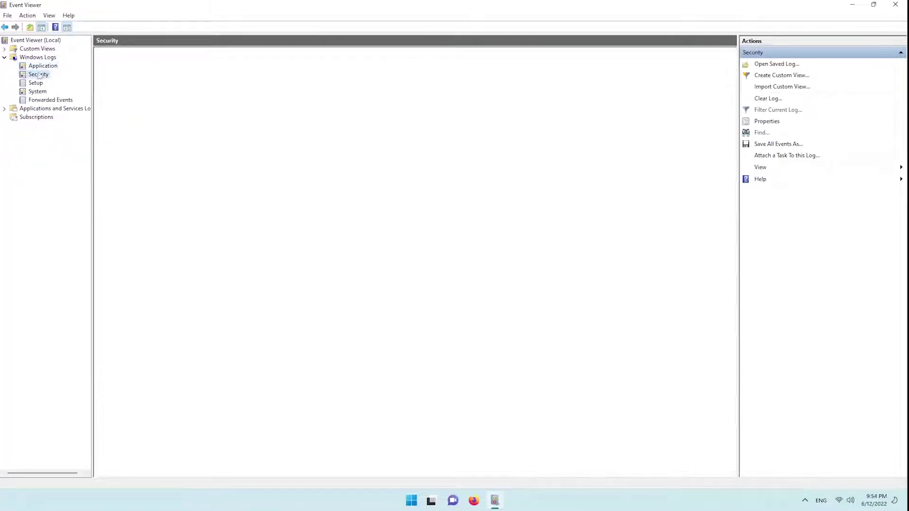
click(767, 98)
click(203, 113)
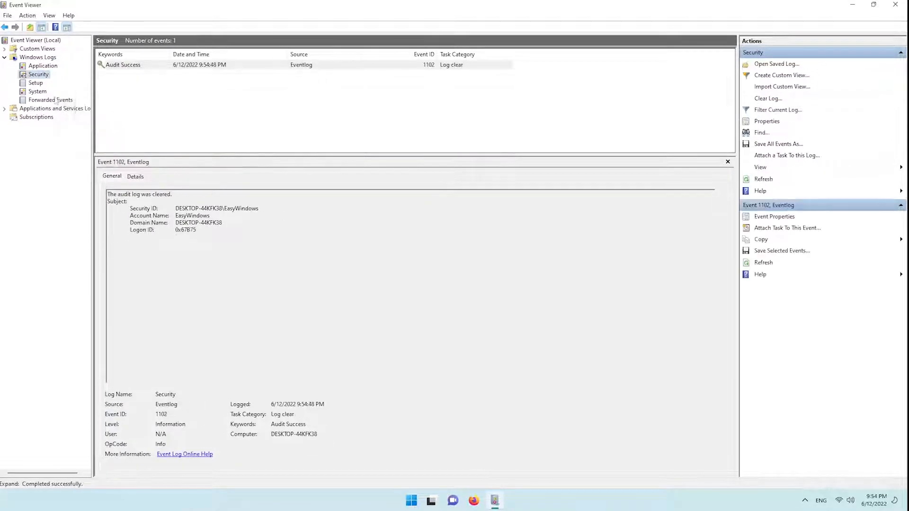
Clear the Setup, System and Forwarded Events logs without saving their contents.
click(36, 82)
click(768, 98)
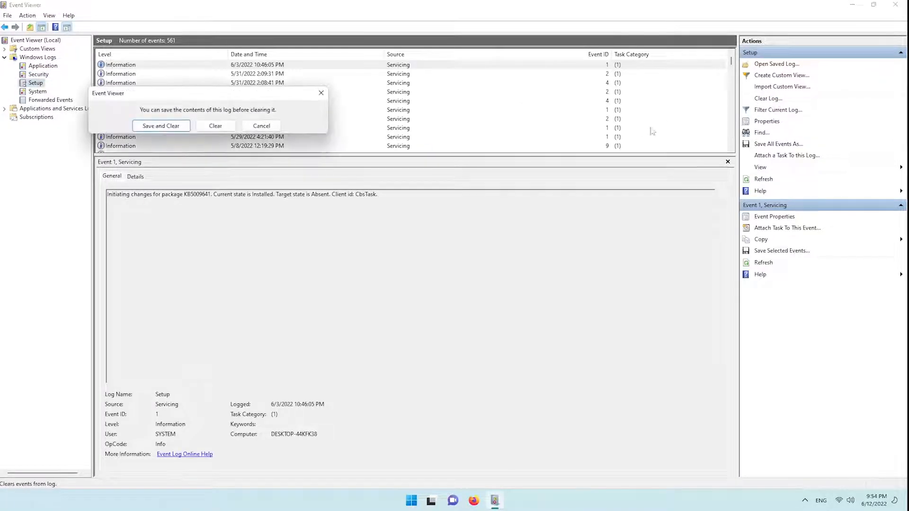
click(215, 126)
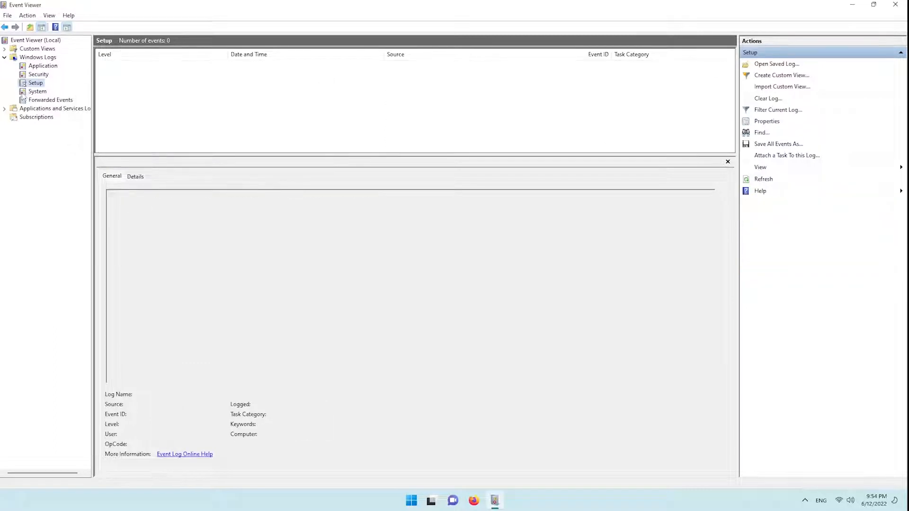
click(37, 91)
click(767, 98)
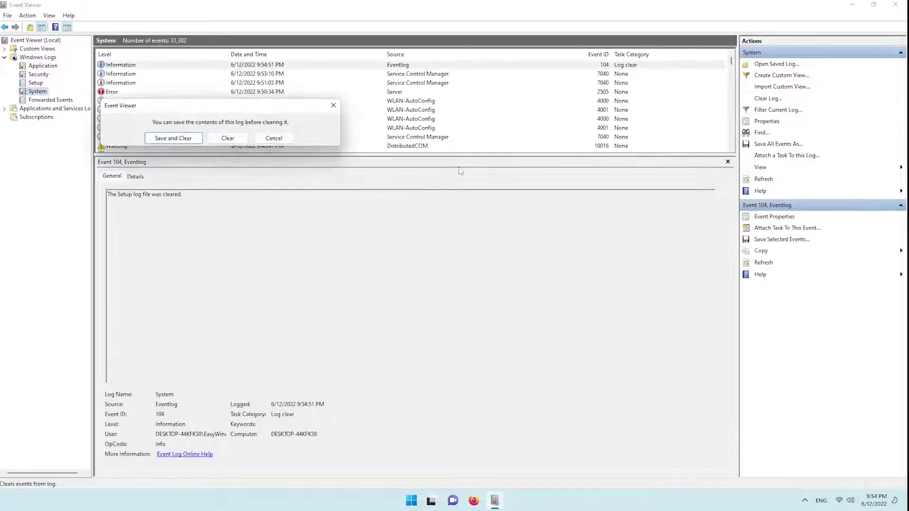
click(228, 138)
click(50, 99)
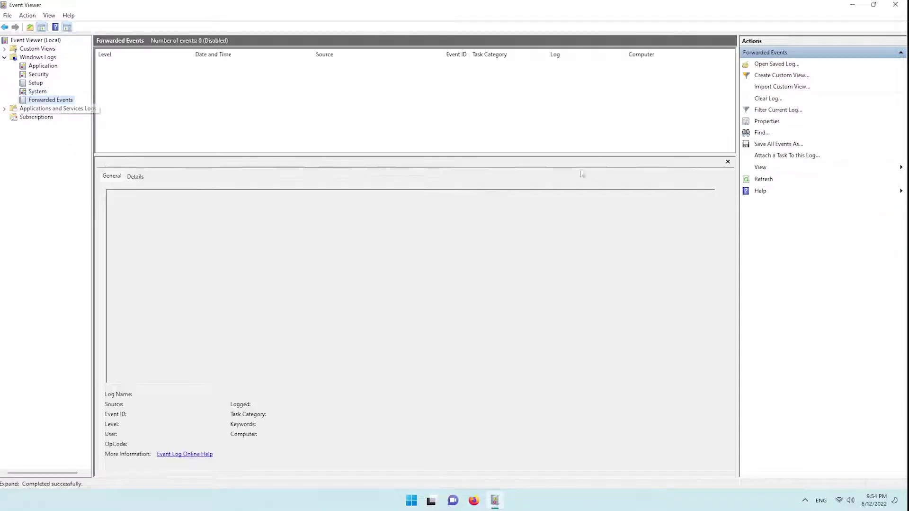
click(767, 99)
click(241, 150)
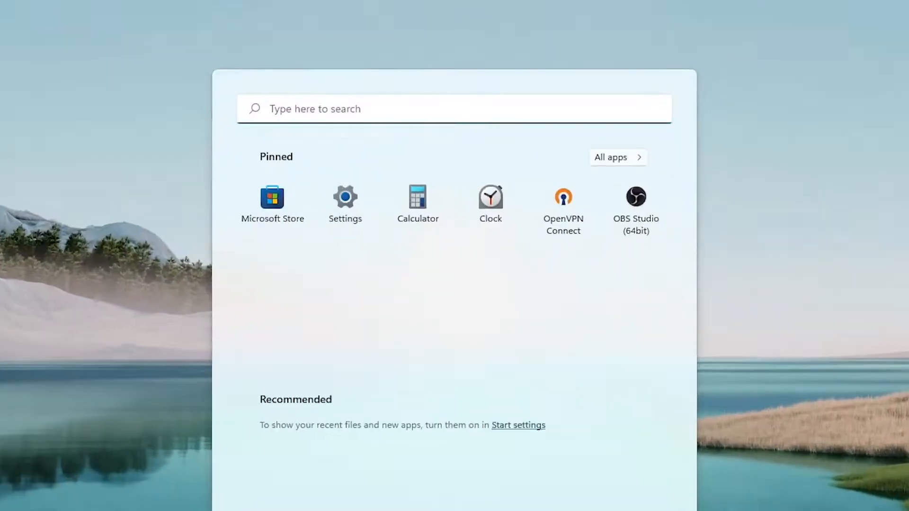
text(services)
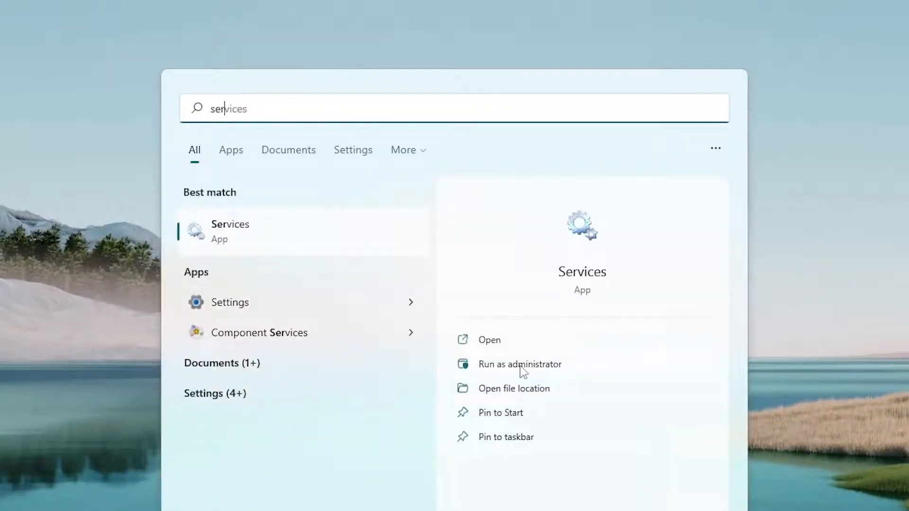
Launch Services as administrator and open the Windows Update service properties.
click(520, 363)
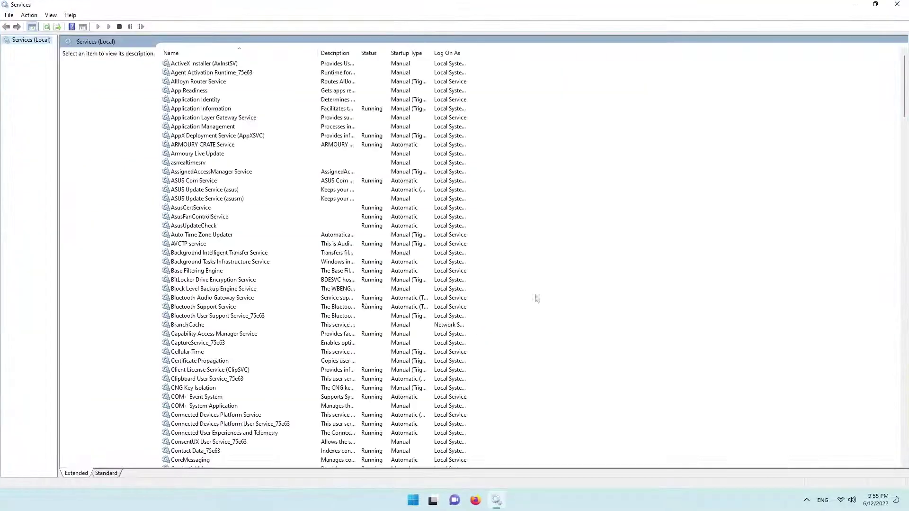
click(327, 289)
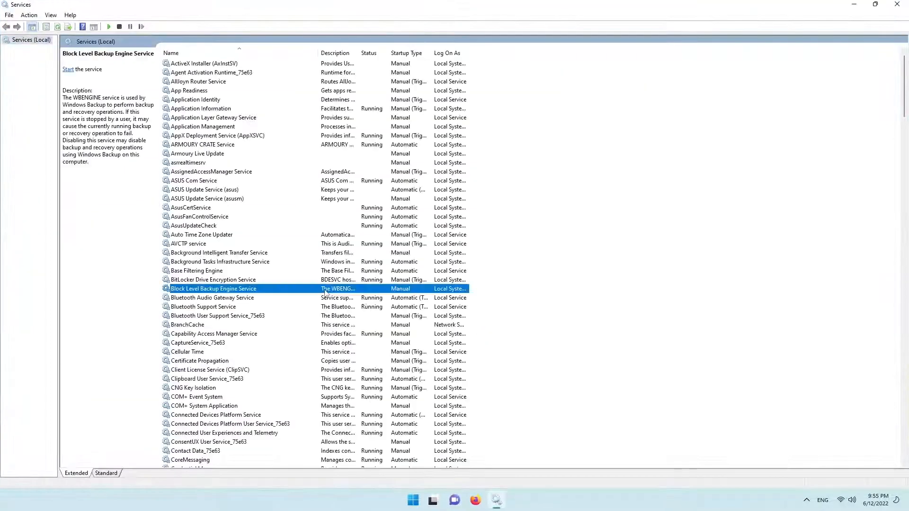
key(w)
key(Down)
key(Down)
key(Down)
key(Down)
key(Down)
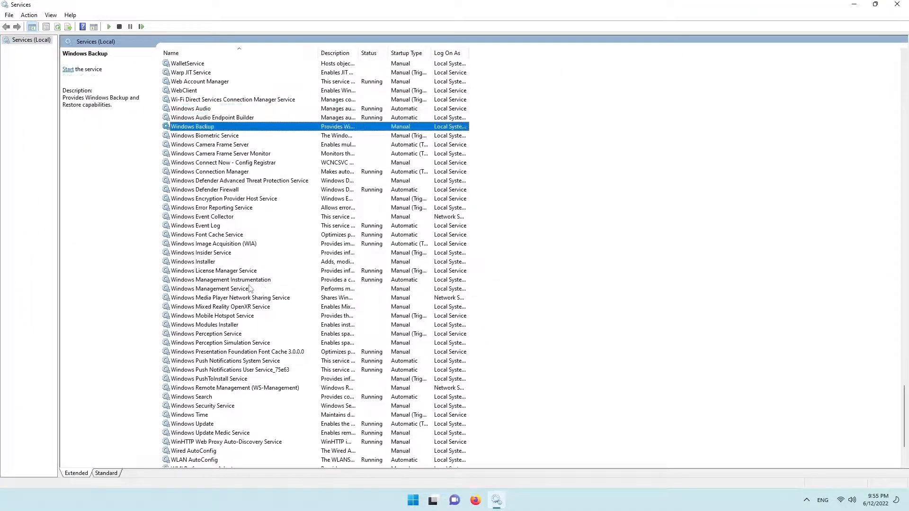
key(Down)
key(Down)
key(Down)
key(Down)
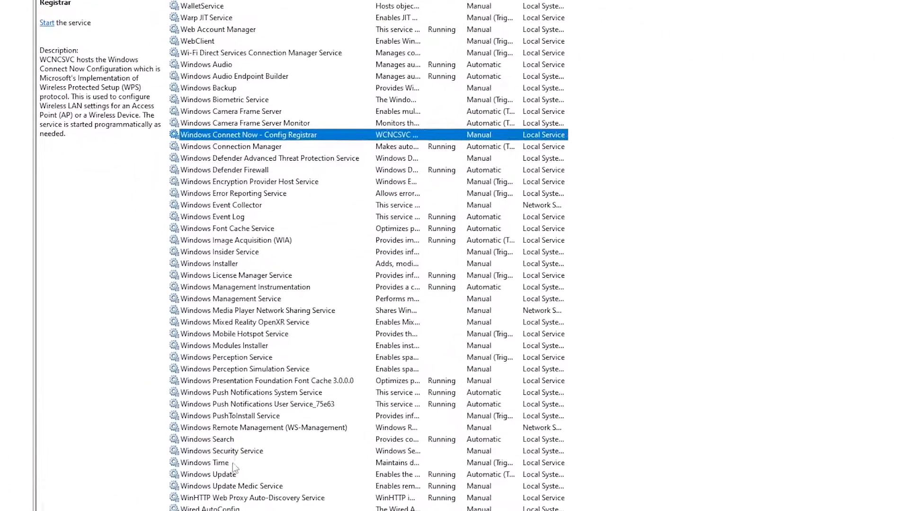
click(189, 414)
double_click(208, 474)
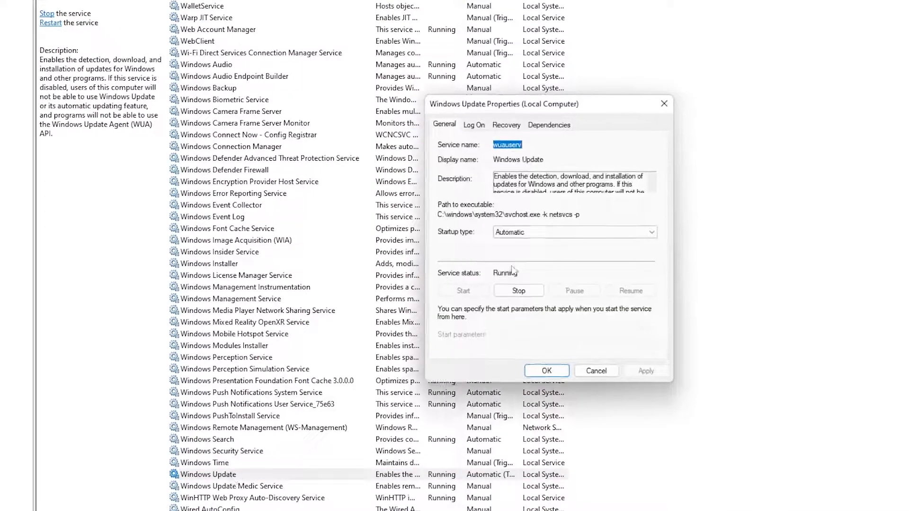
Set Windows Update startup type to Disabled, stop the service, and apply the change.
click(575, 231)
click(522, 267)
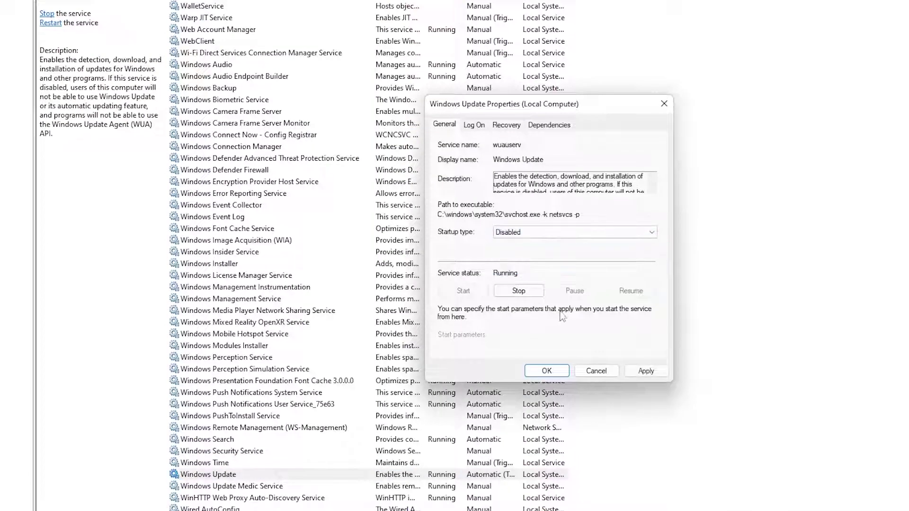
click(516, 291)
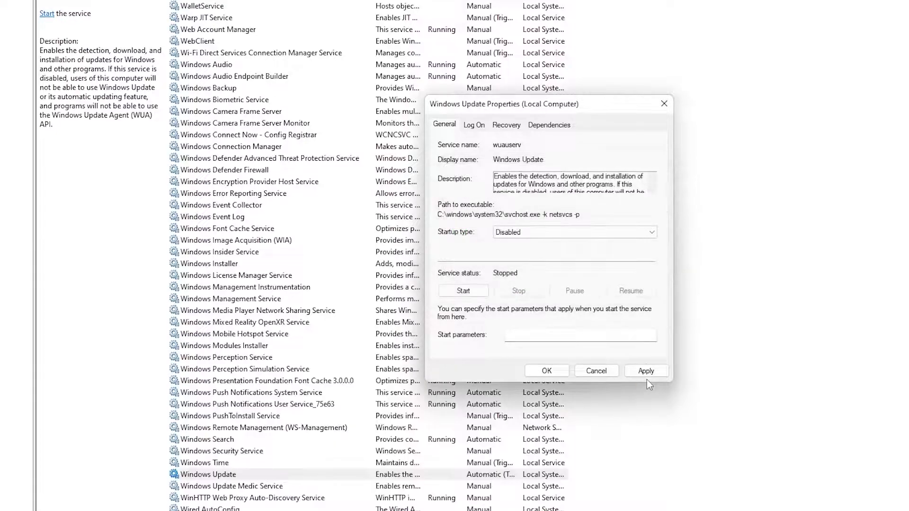
click(646, 370)
click(547, 370)
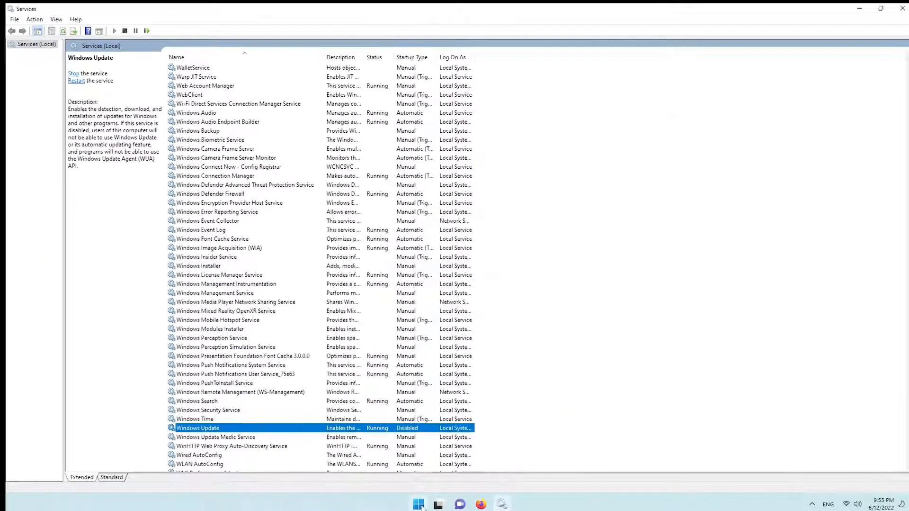
Search Google for 'windows update blocker' in a new Firefox tab.
click(480, 503)
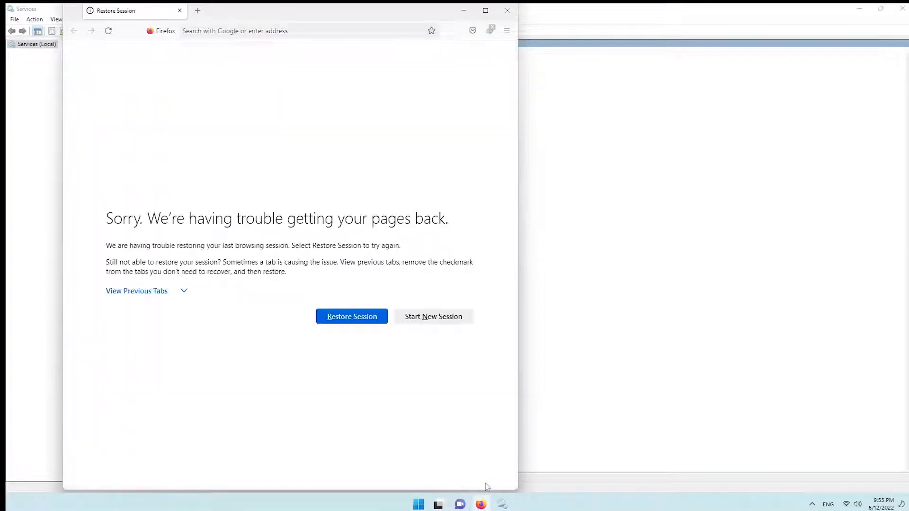
key(ctrl+t)
text(win)
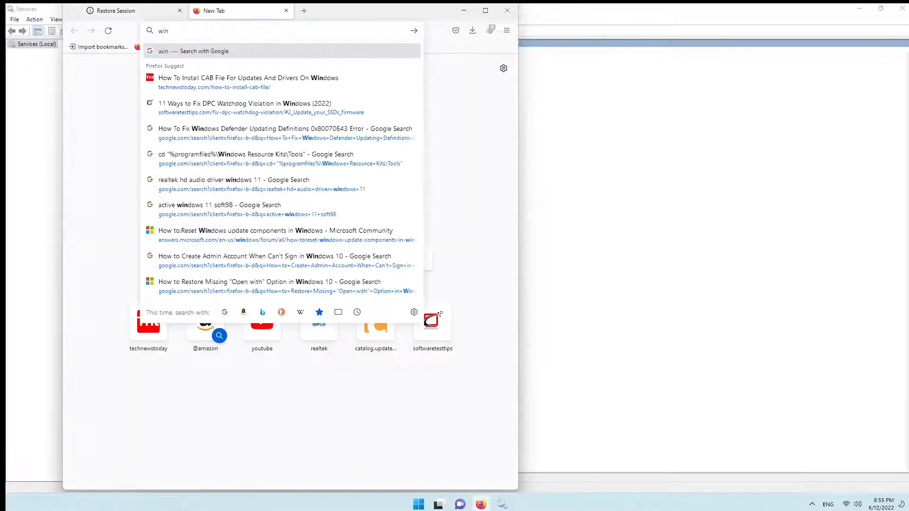
text(dows+upb)
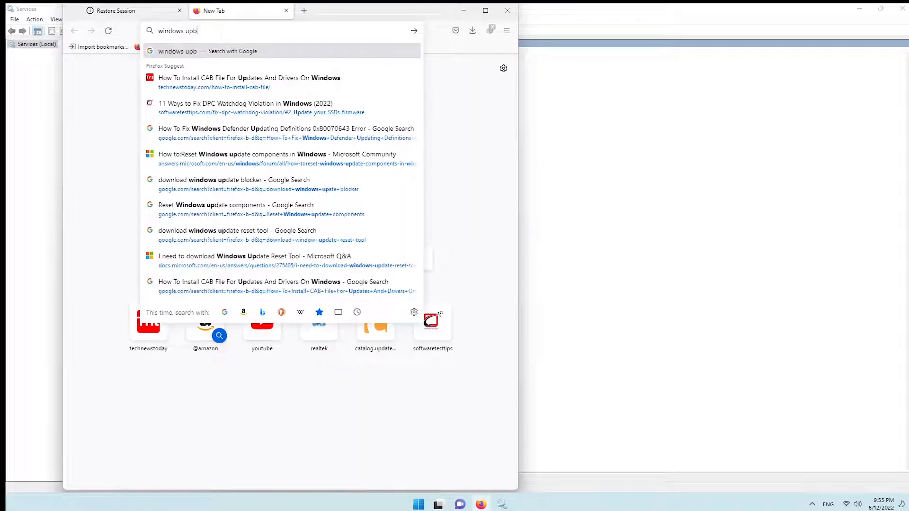
text(ate block)
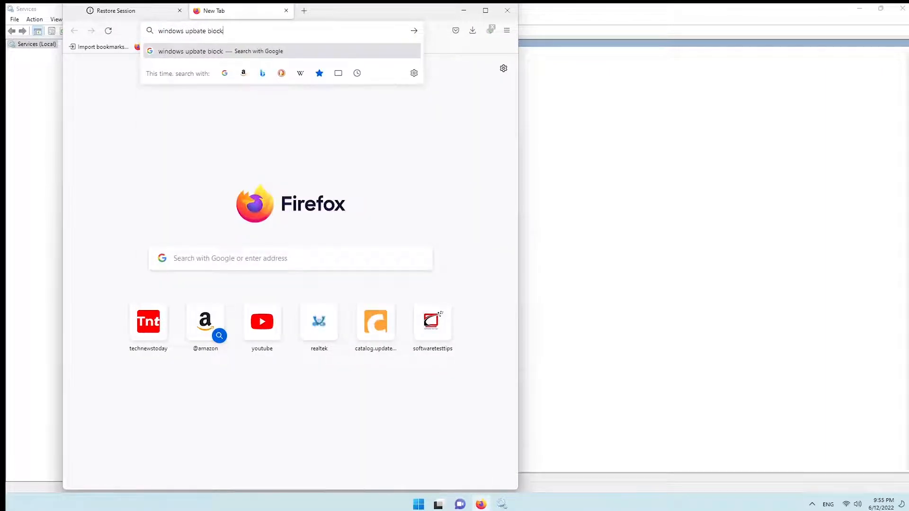
text(e+blocker)
key(Return)
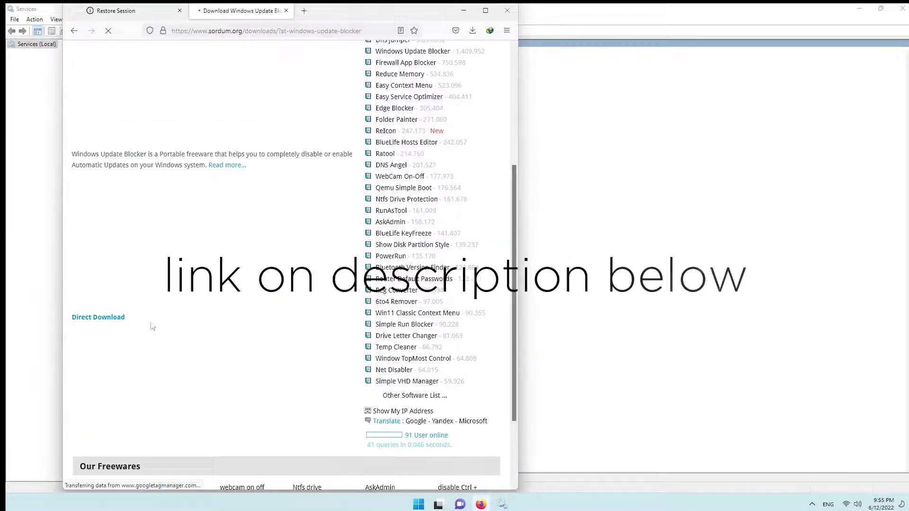
scroll(152, 325, down, 2)
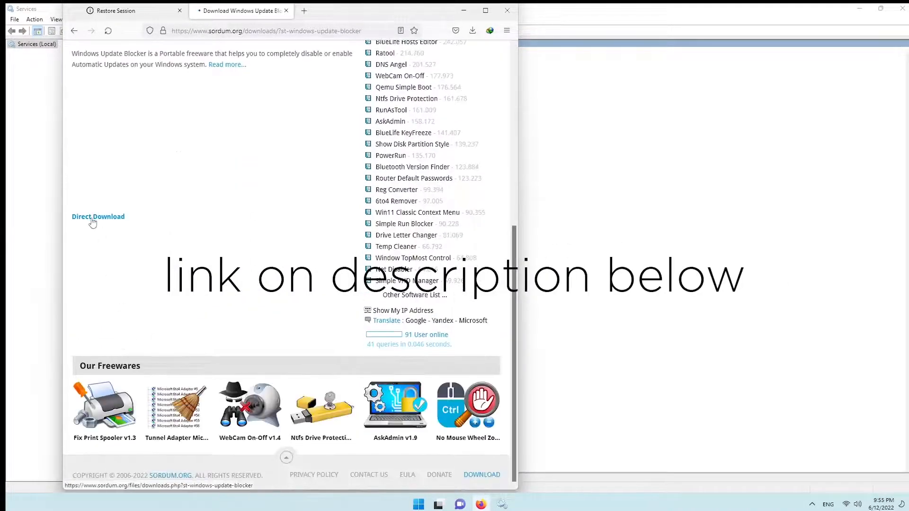
Download Windows Update Blocker from the Sordum page and open the Wub.zip archive.
click(93, 220)
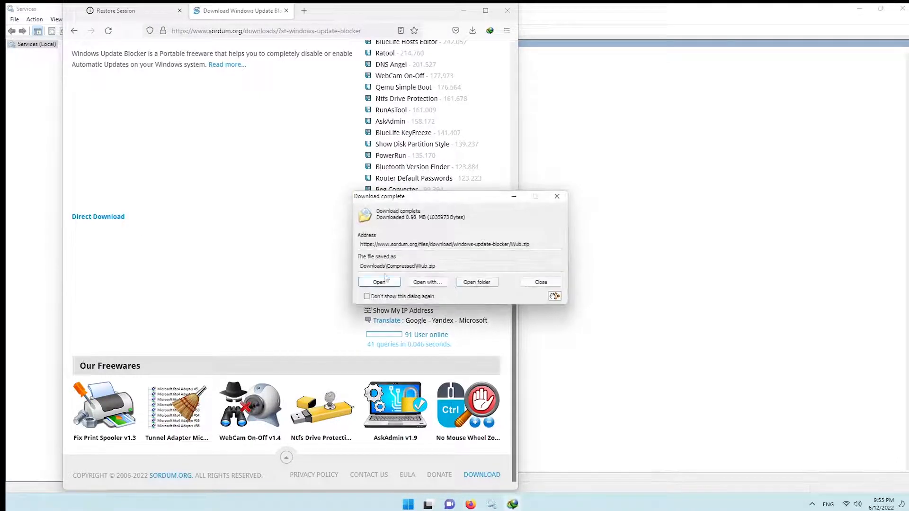
click(379, 282)
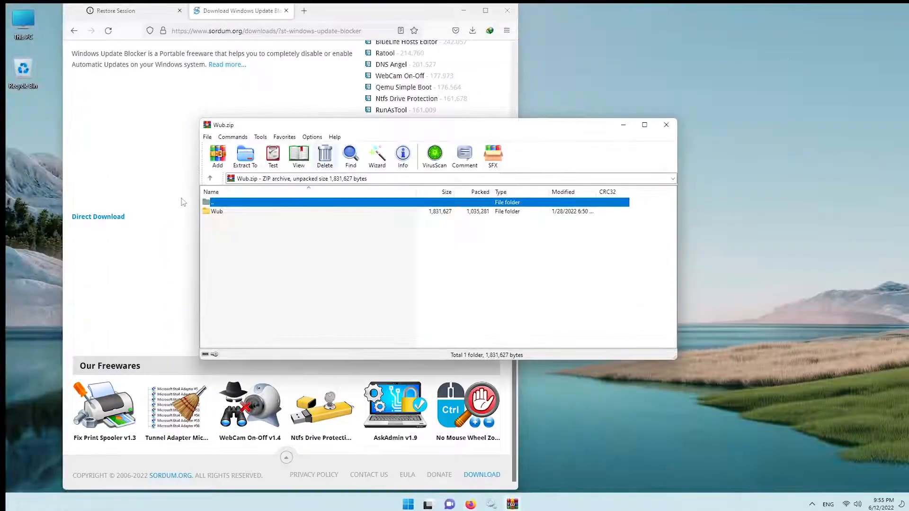
Extract the Wub folder to the desktop and run the 64-bit blocker with updates disabled.
click(220, 211)
drag(204, 211, 38, 186)
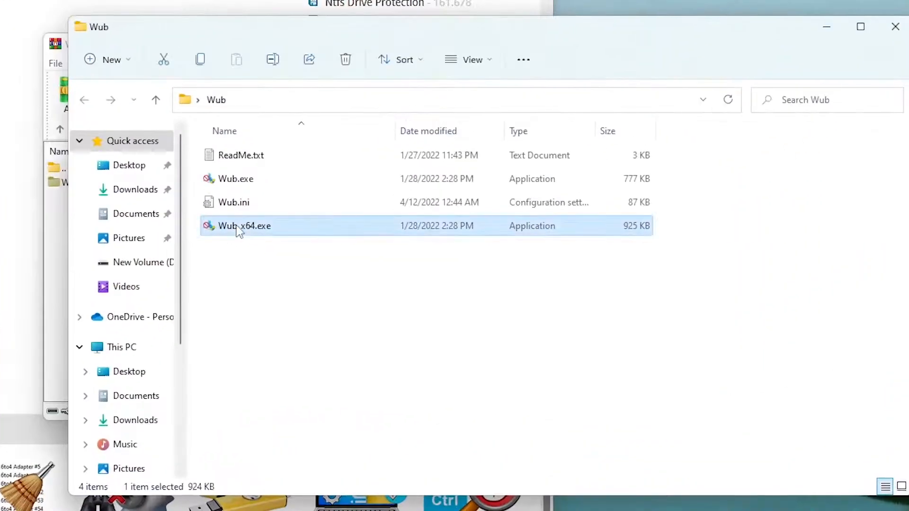
double_click(240, 226)
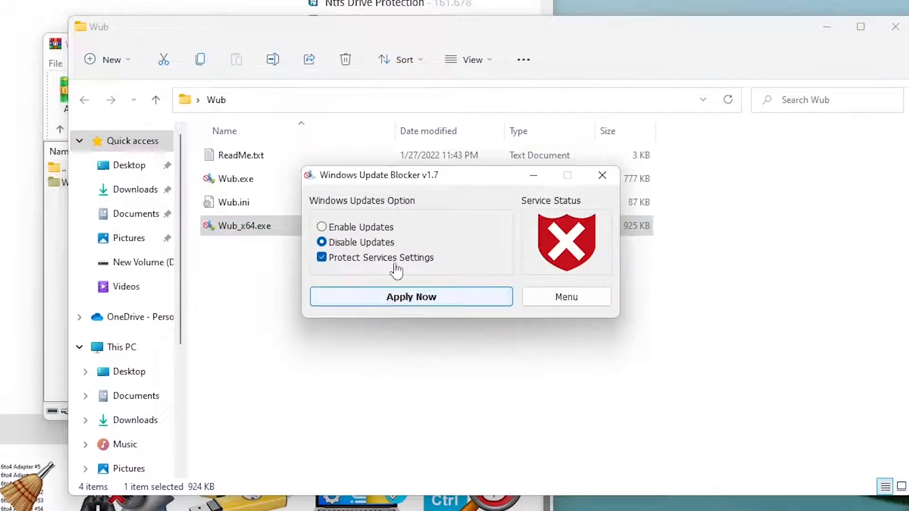
click(428, 298)
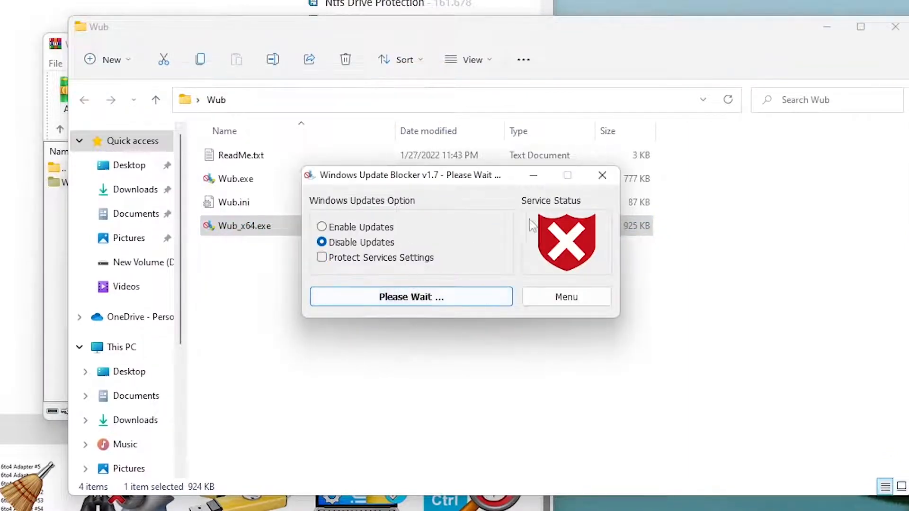
Save the Service List Options, then close Windows Update Blocker and the Wub folder.
click(566, 296)
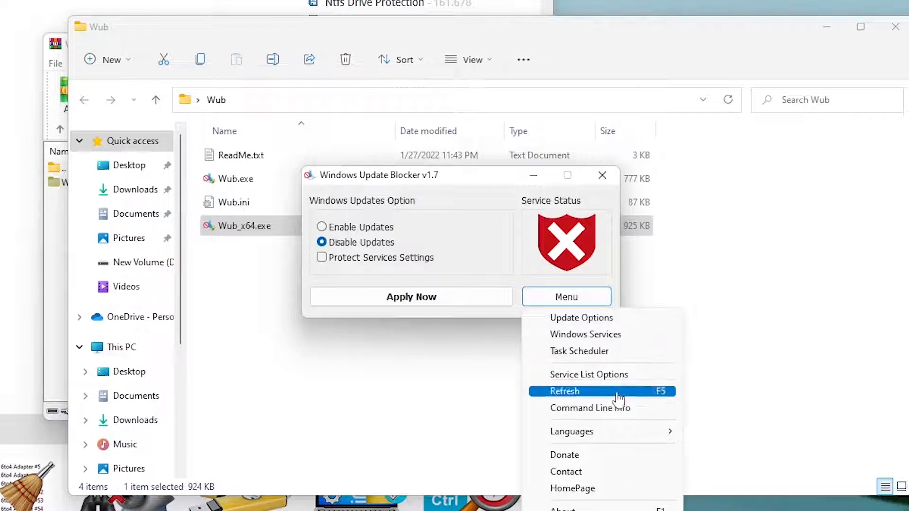
click(644, 377)
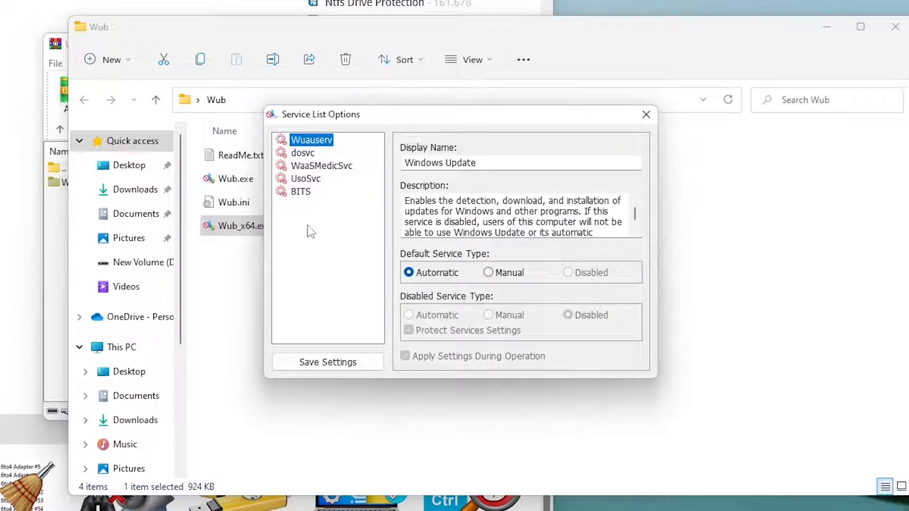
click(327, 361)
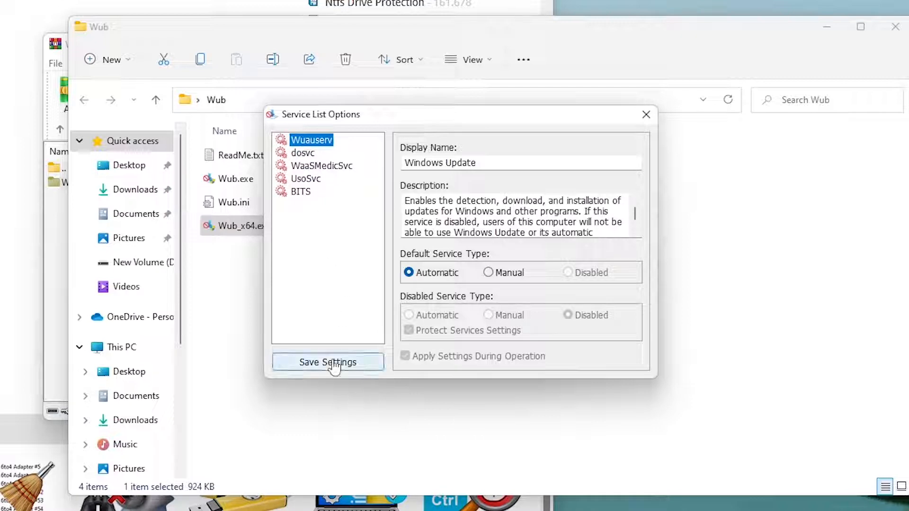
click(603, 175)
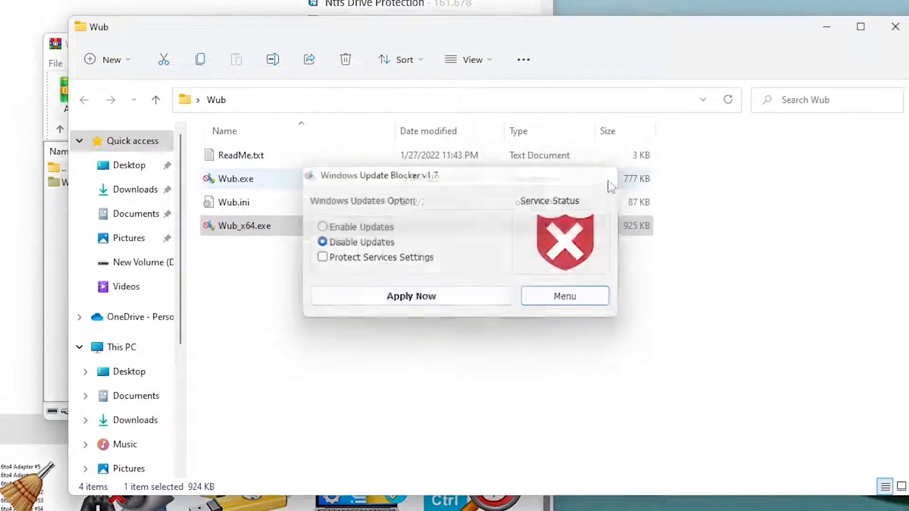
click(895, 27)
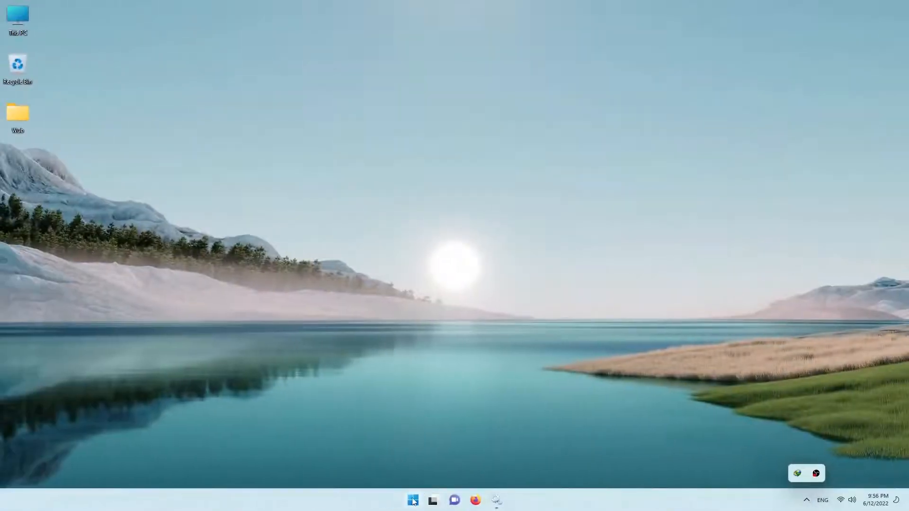
Launch Services from the Start search.
click(413, 499)
click(496, 499)
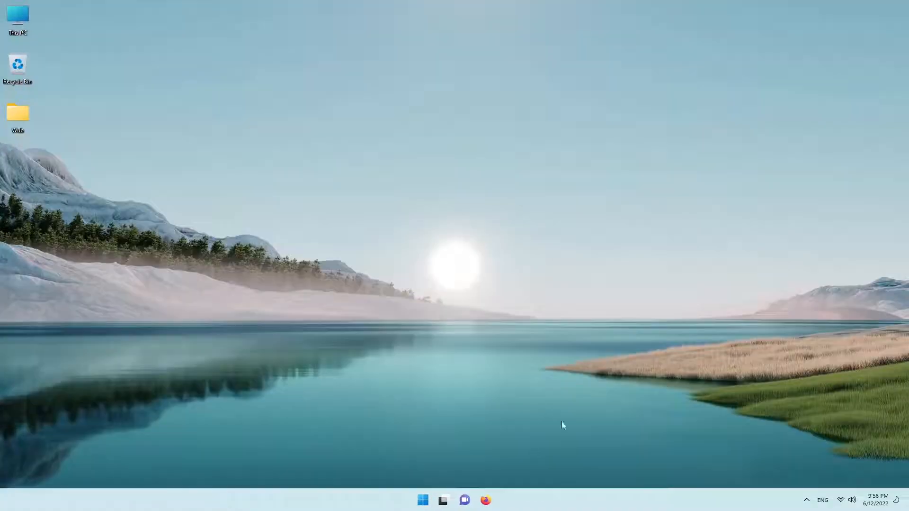
click(424, 500)
text(ser)
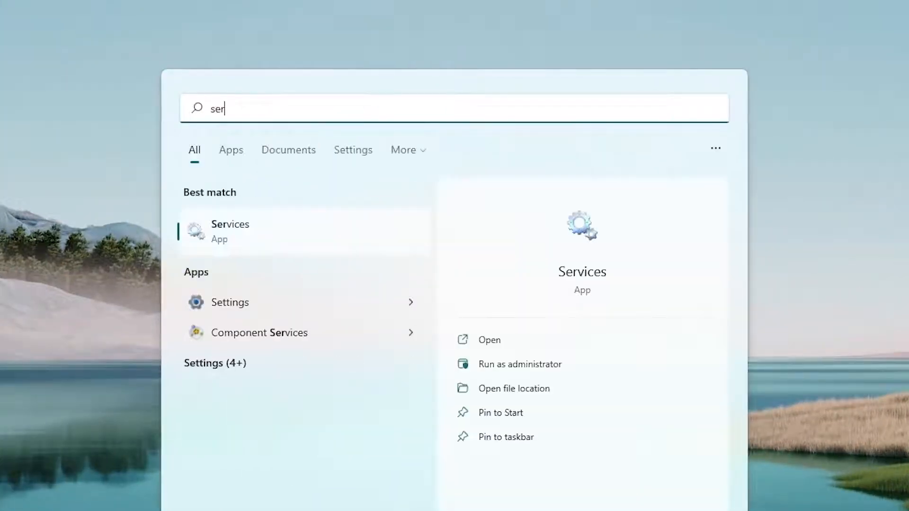
click(520, 364)
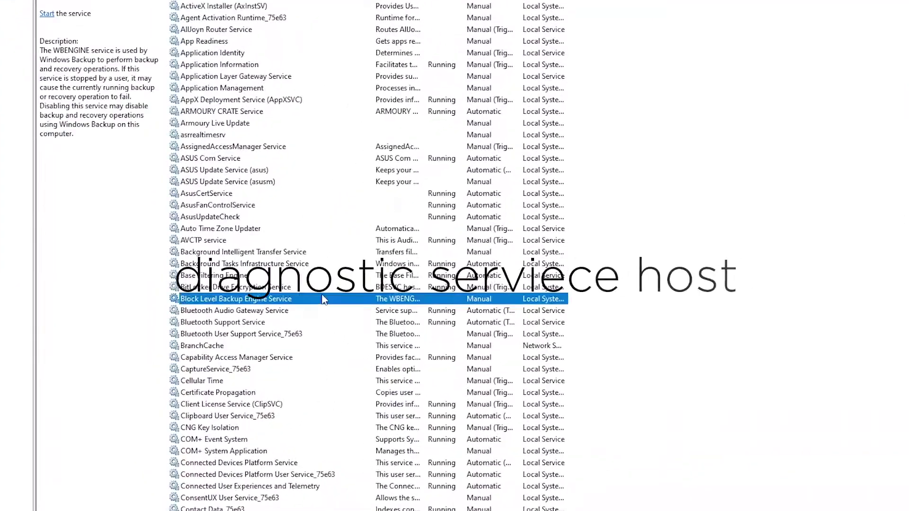
scroll(313, 282, down, 10)
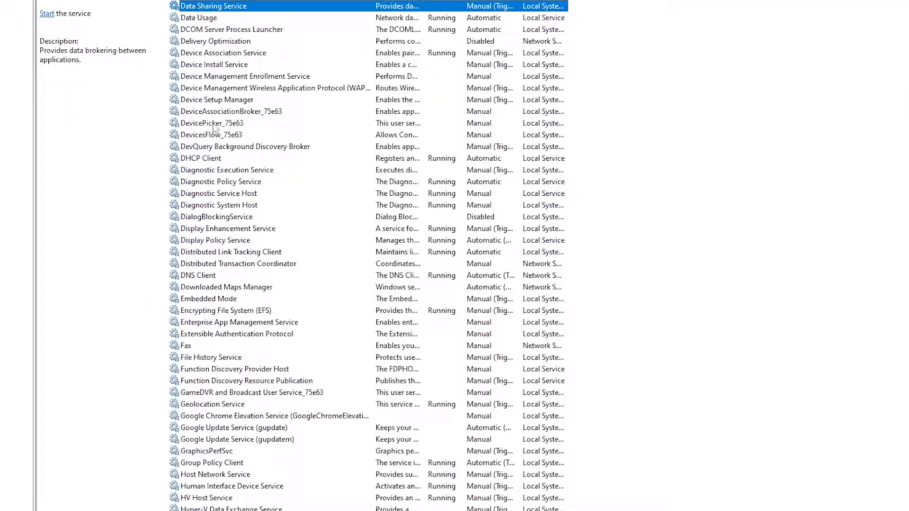
Stop Diagnostic Service Host from its properties, leaving startup type Manual.
click(253, 195)
double_click(200, 194)
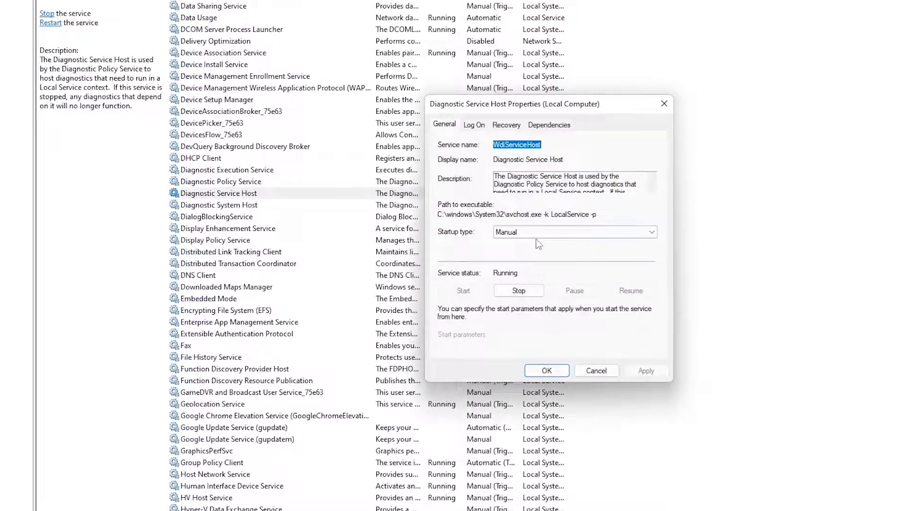
click(574, 232)
click(525, 261)
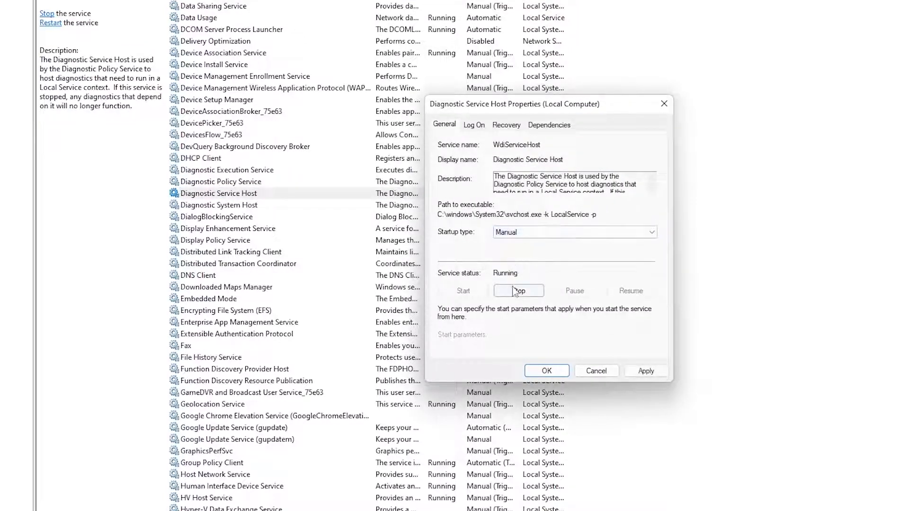
click(515, 291)
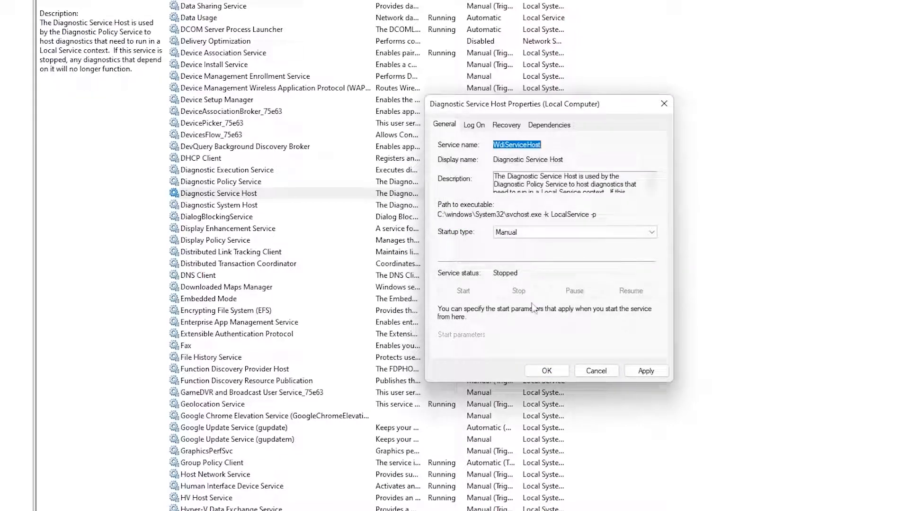
click(546, 371)
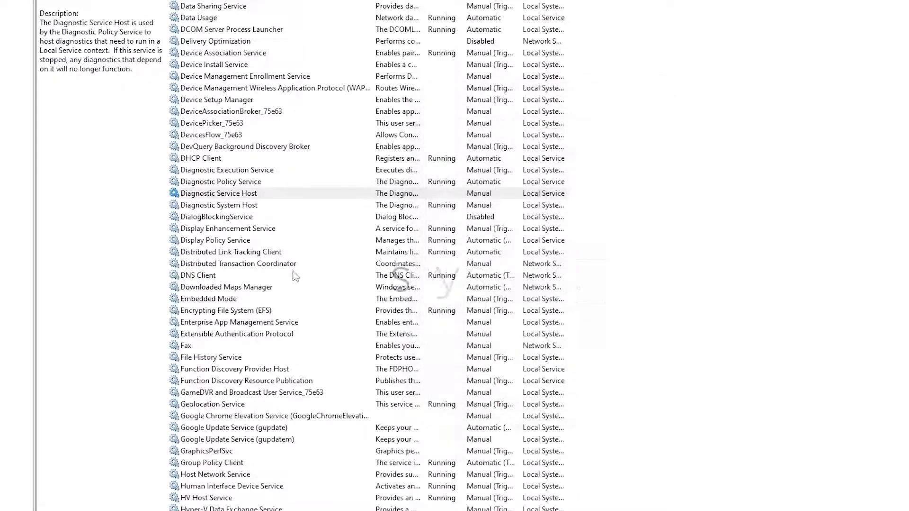
click(229, 240)
text(s)
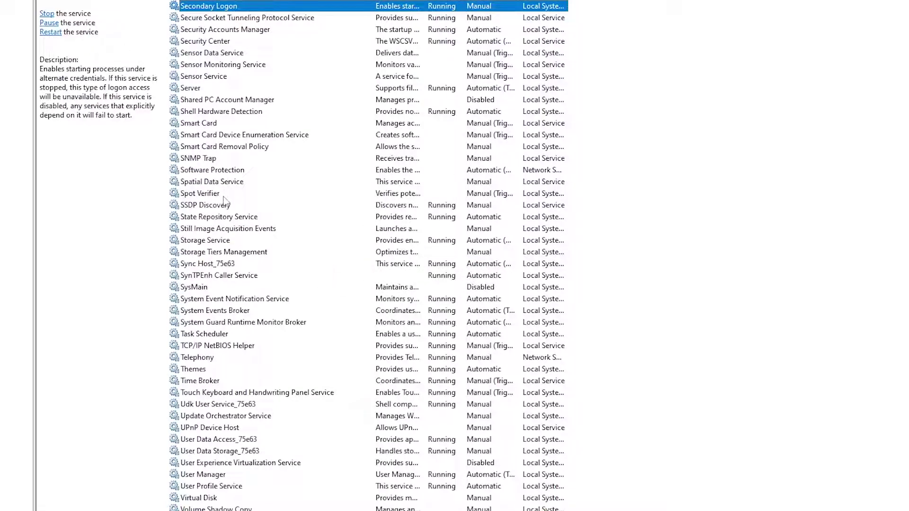
Set SysMain's startup type to Disabled in its properties and confirm.
key(Down)
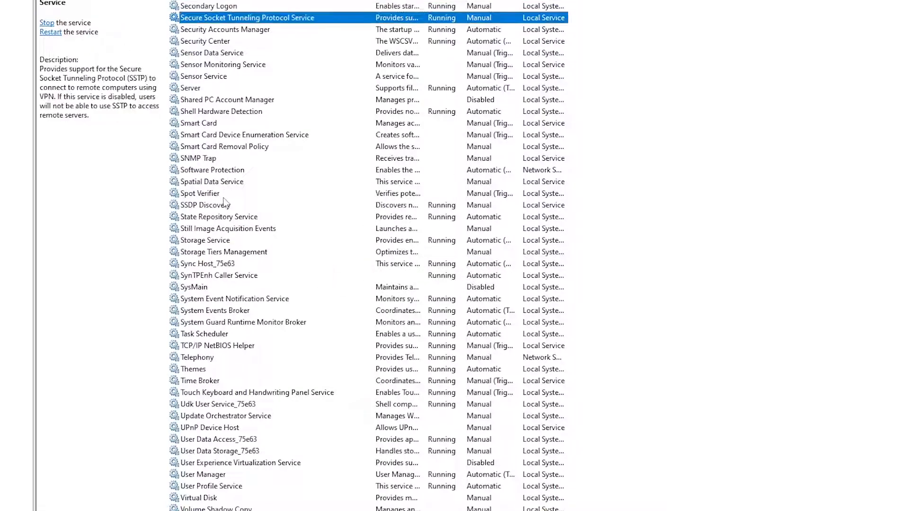
key(Down)
key(Down)
key(Down)
click(217, 288)
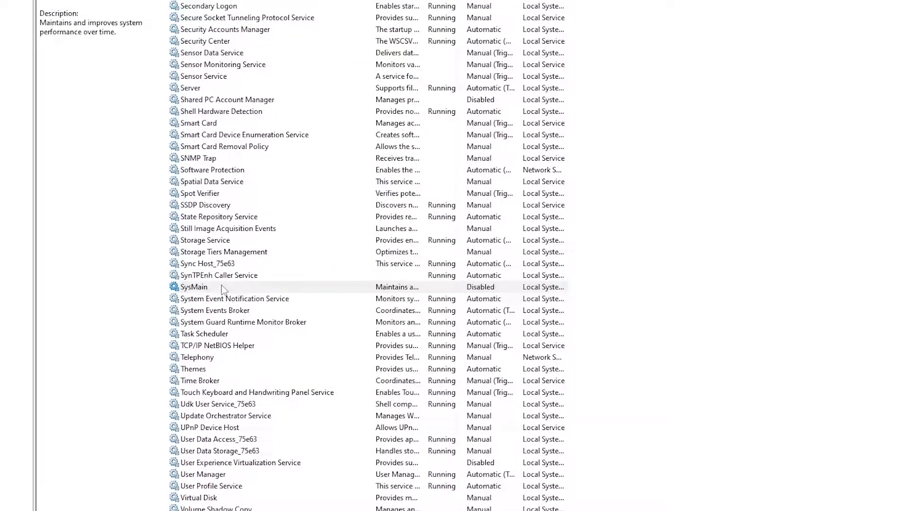
double_click(217, 287)
click(574, 232)
click(520, 267)
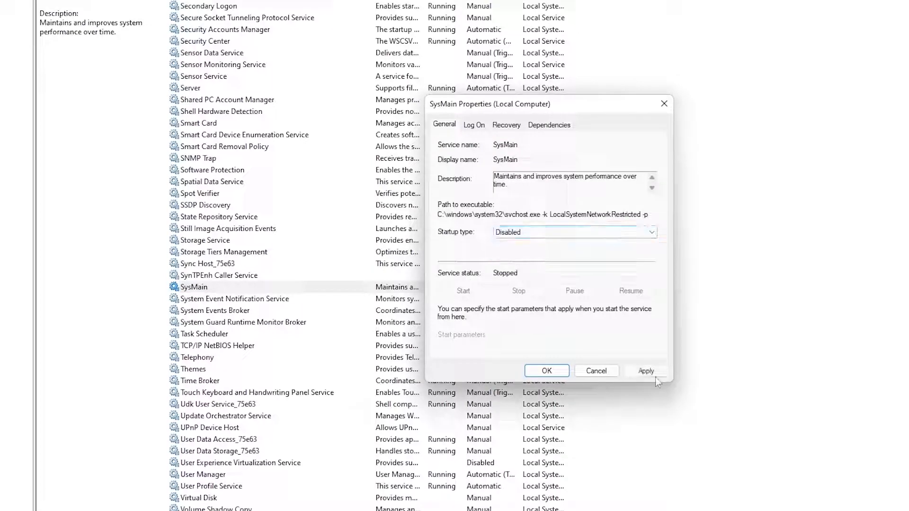
click(547, 370)
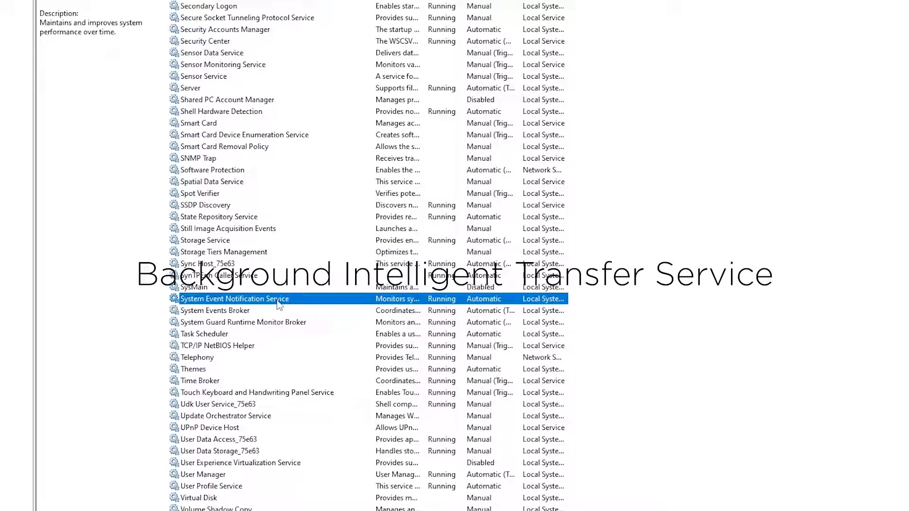
text(b)
Stop Background Intelligent Transfer Service from its context menu after closing the wrong service's properties.
key(Down)
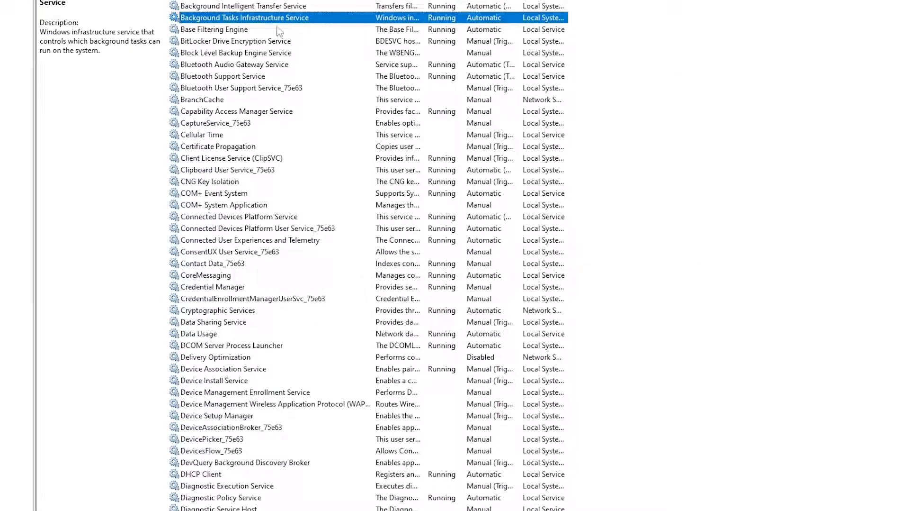
scroll(290, 54, up, 2)
double_click(271, 91)
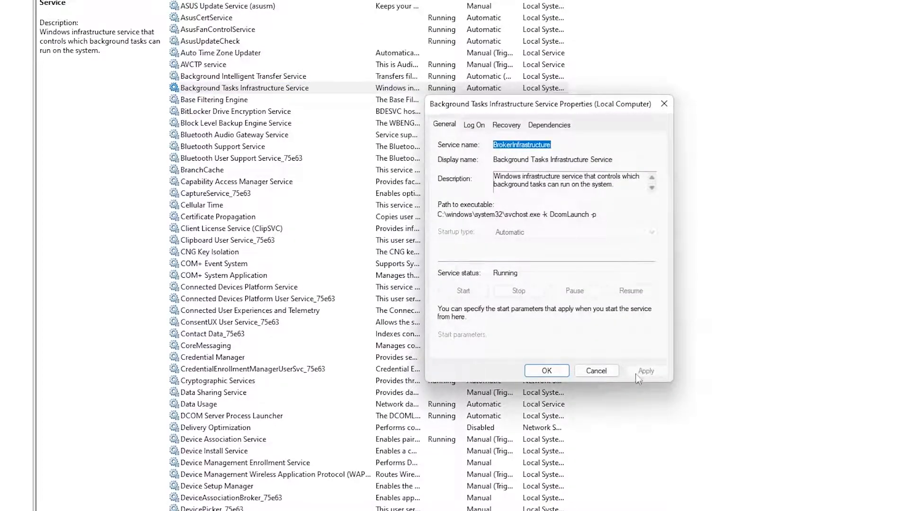
click(597, 370)
right_click(303, 77)
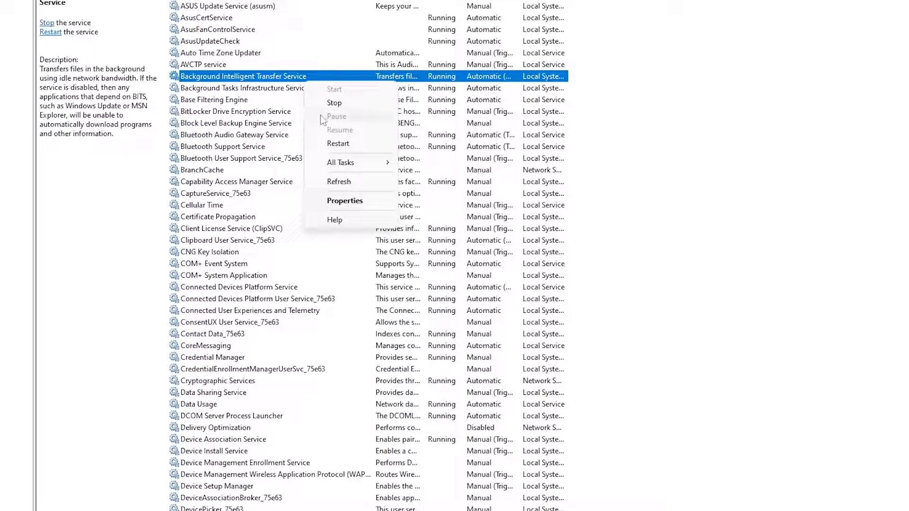
click(333, 102)
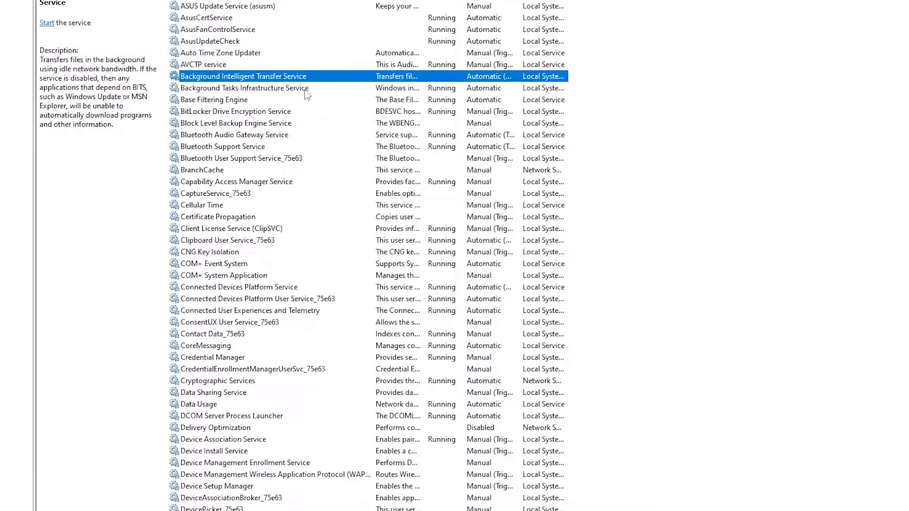
Set Background Intelligent Transfer Service startup to Disabled in its properties and apply.
click(272, 88)
right_click(272, 88)
click(234, 99)
click(243, 76)
right_click(243, 76)
click(440, 191)
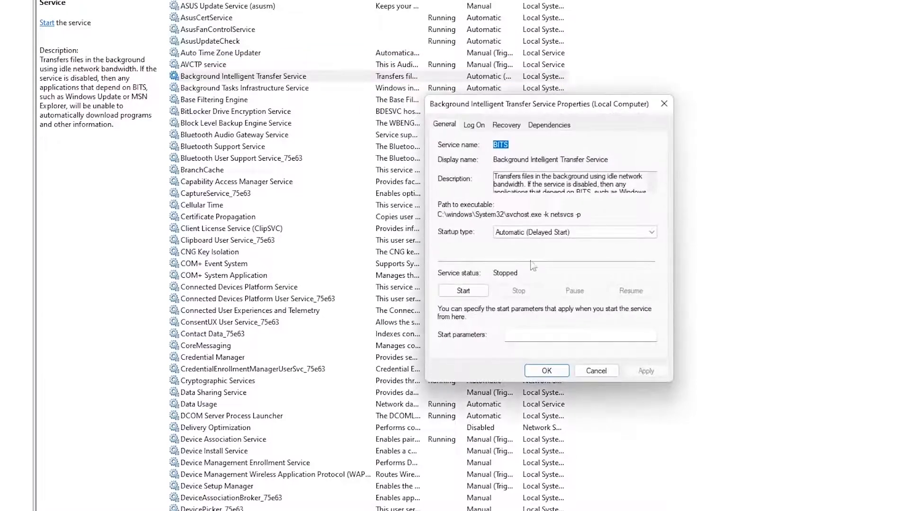
click(572, 231)
click(512, 265)
click(646, 371)
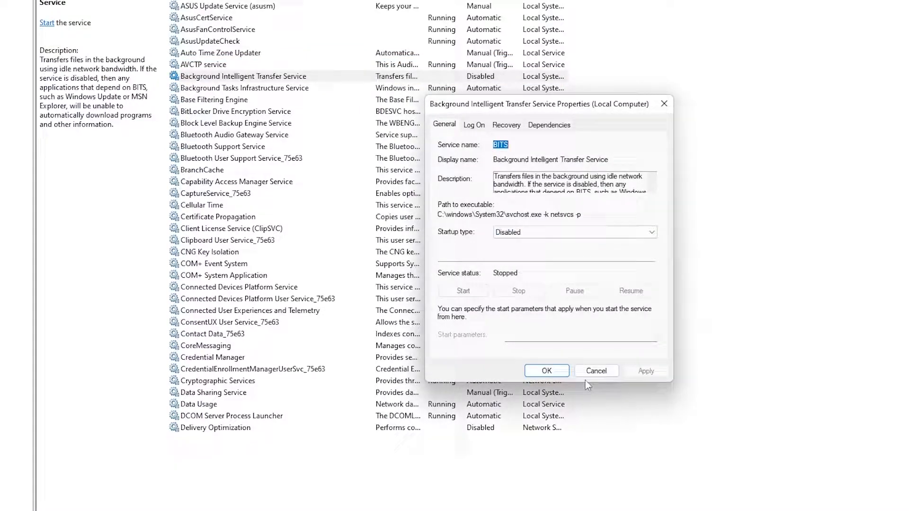
click(547, 370)
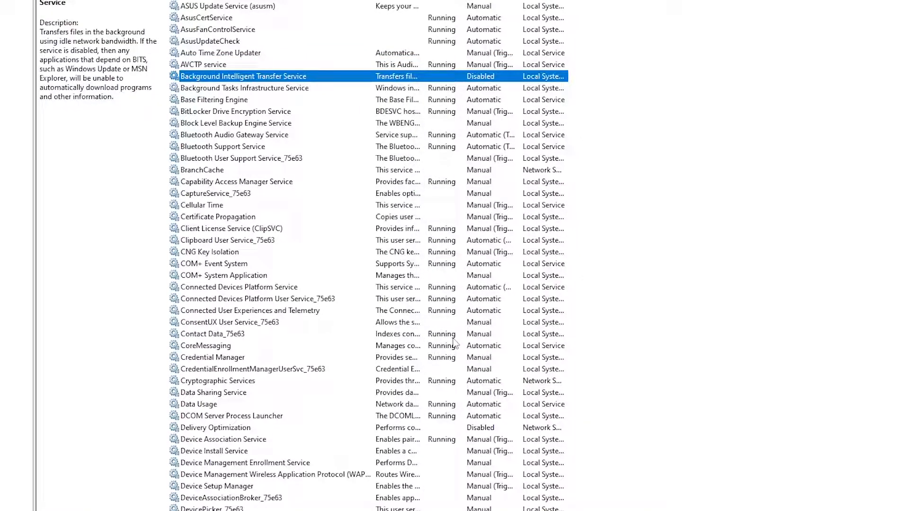